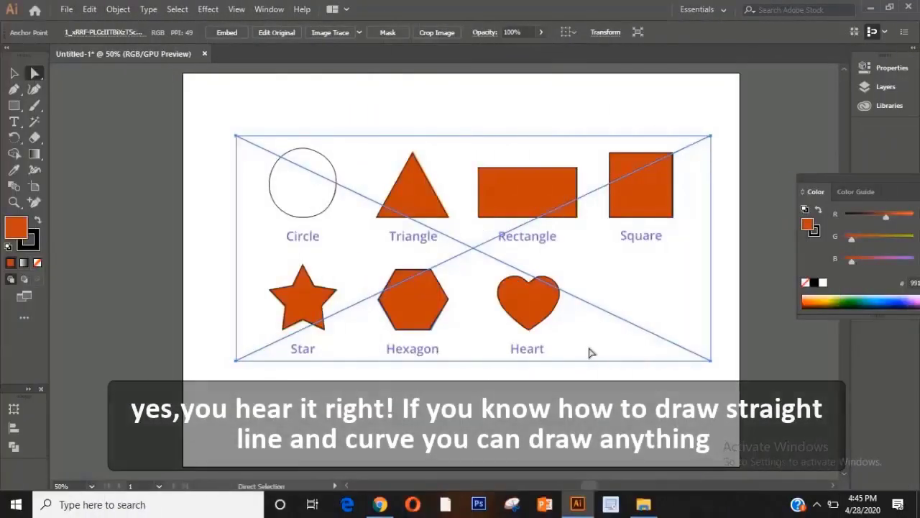
key("ctrl+a")
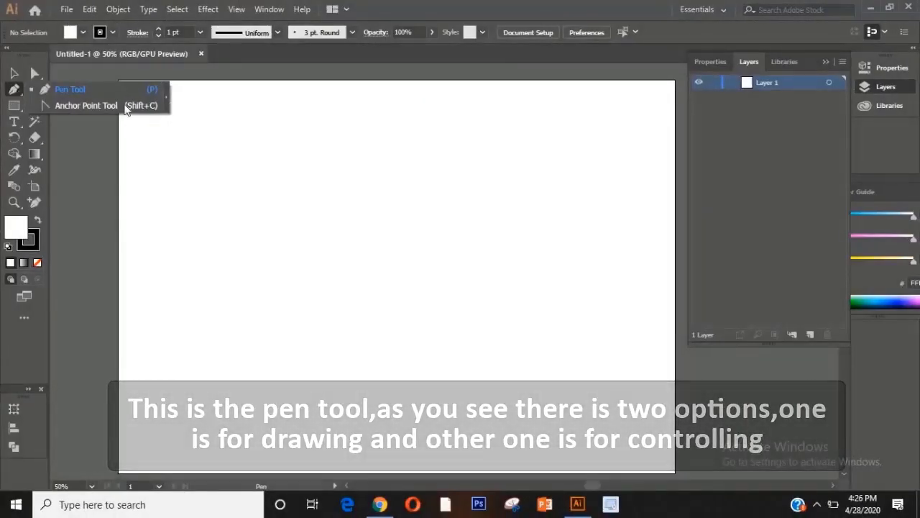
- Draw a closed rectangle about 245 mm wide and 47 mm high from straight Pen tool segments, with two extra anchor points along its upper edge
left_click(23, 93)
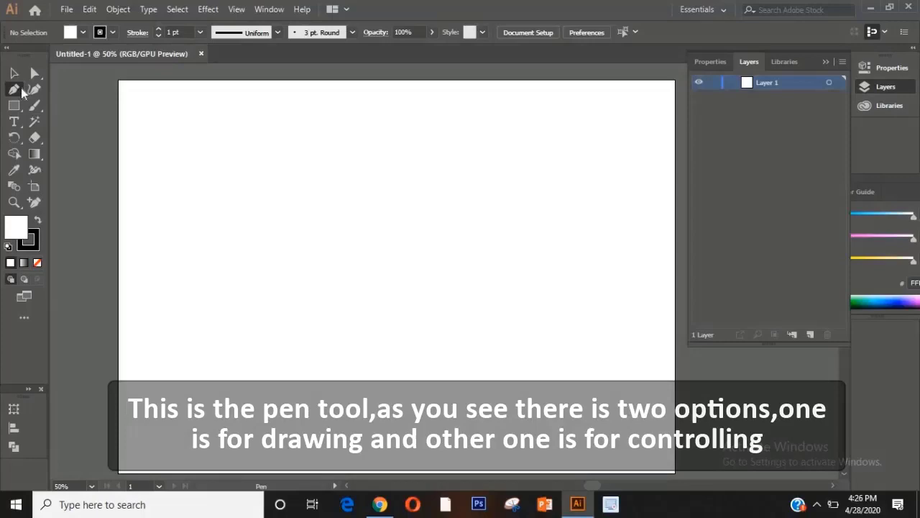
left_click(13, 91)
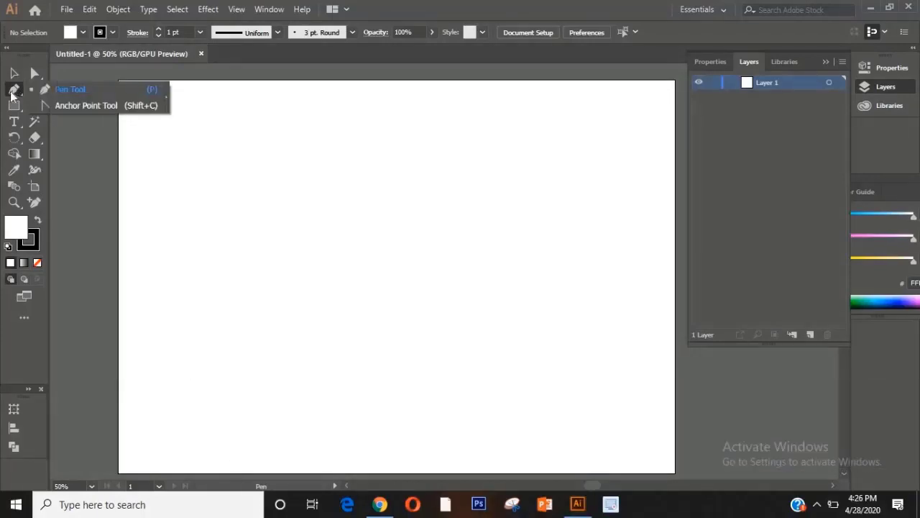
left_click(210, 242)
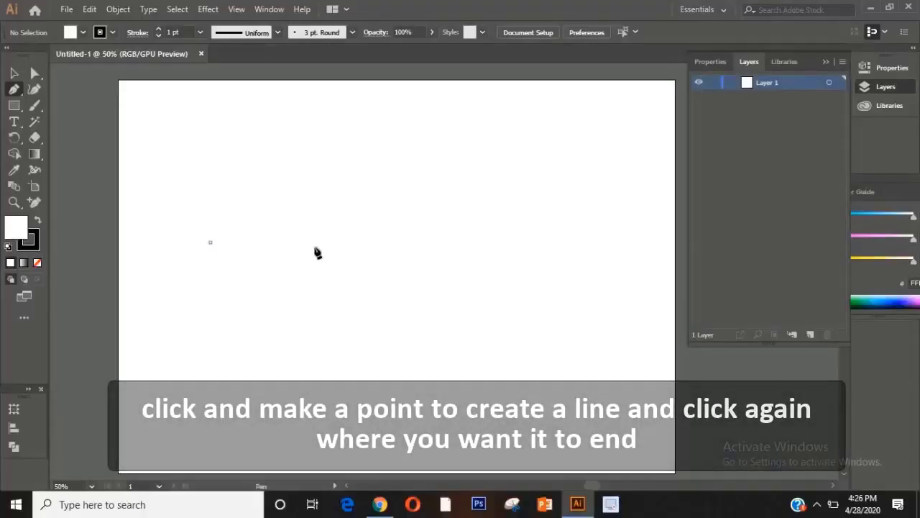
left_click(403, 242)
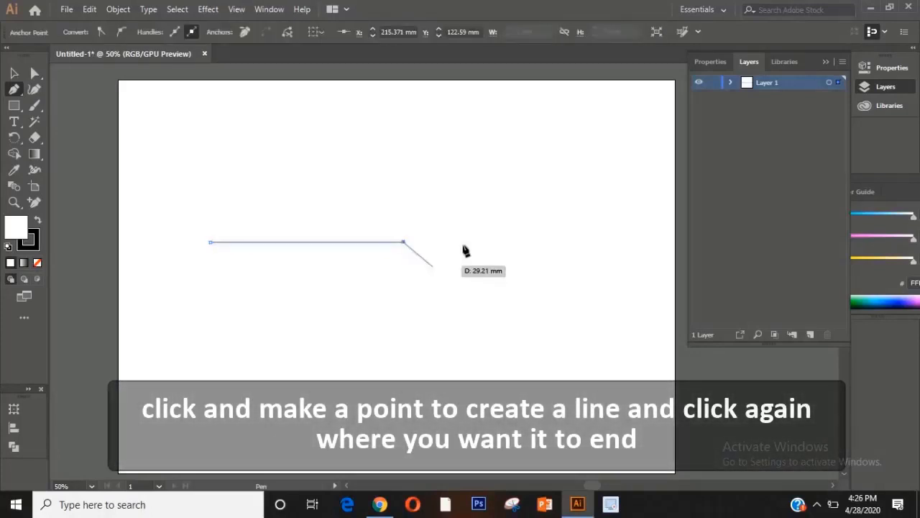
left_click(467, 242)
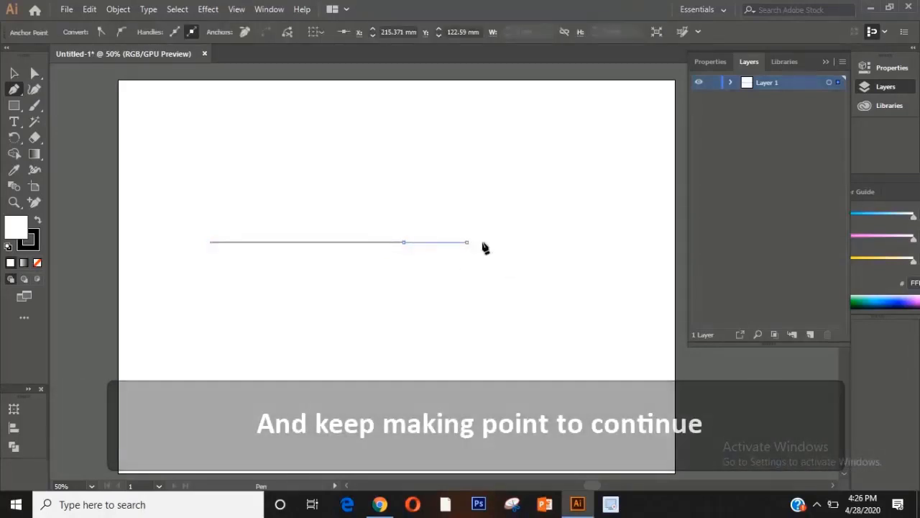
left_click(535, 242)
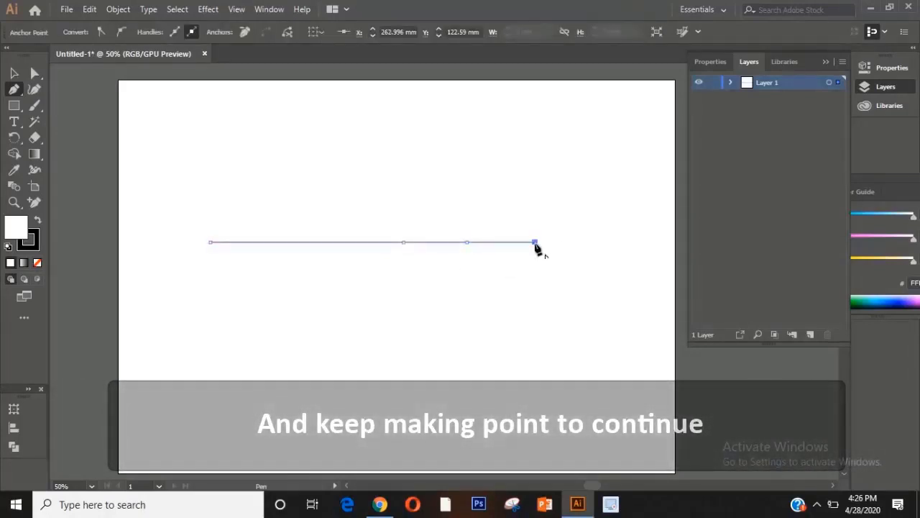
left_click(535, 304)
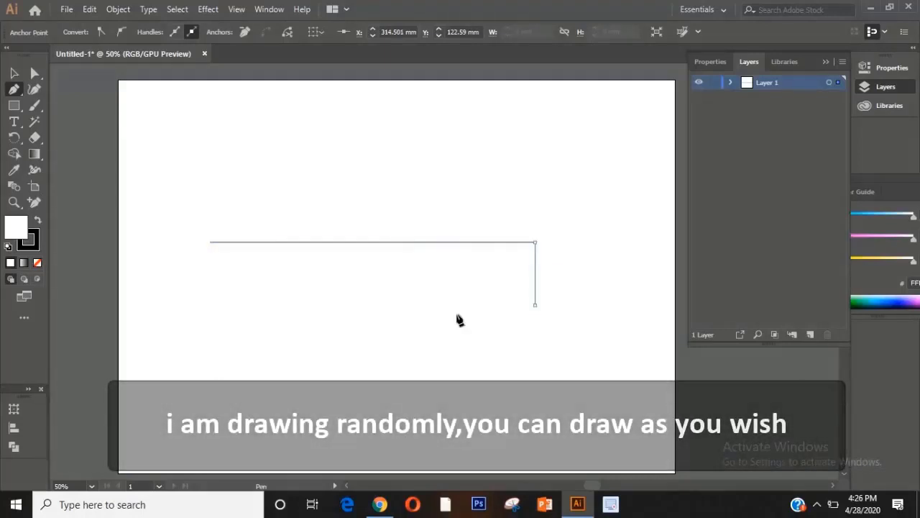
left_click(210, 303)
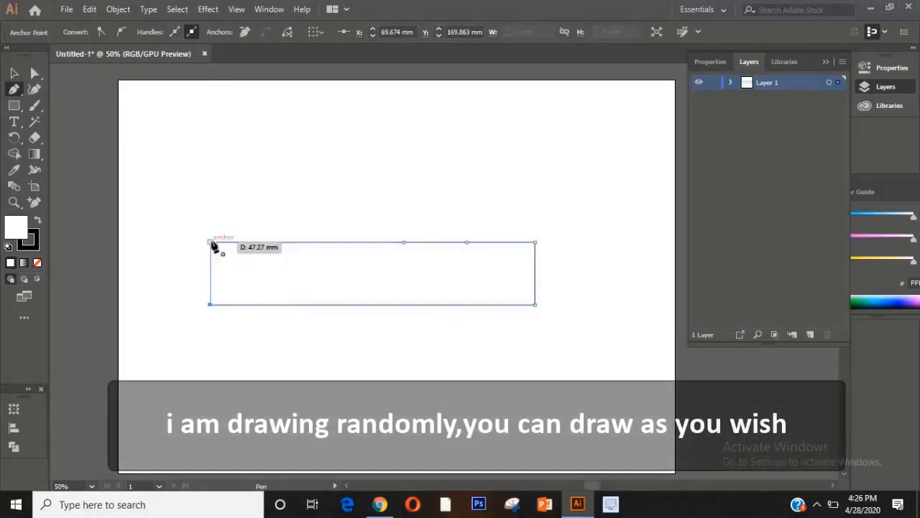
left_click(210, 242)
- Draw an open wavy path below the rectangle with the Pen tool, alternating upward and downward arches through five smooth anchor points
scroll(230, 362, "down", 1)
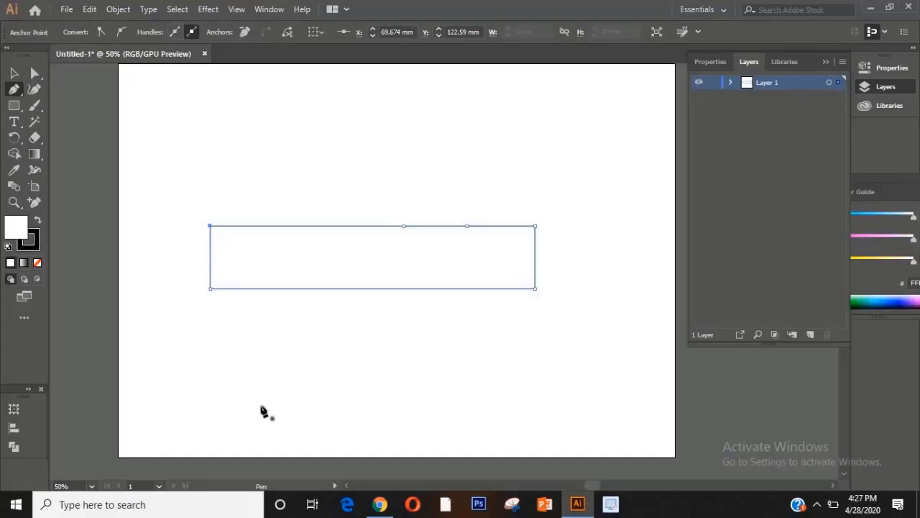
left_click_drag(248, 401, 249, 327)
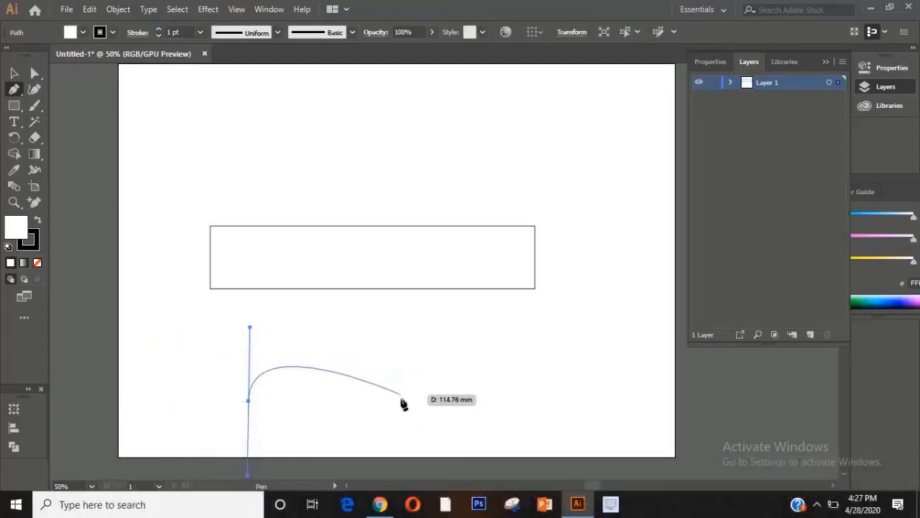
left_click_drag(401, 400, 402, 305)
left_click_drag(401, 428, 399, 466)
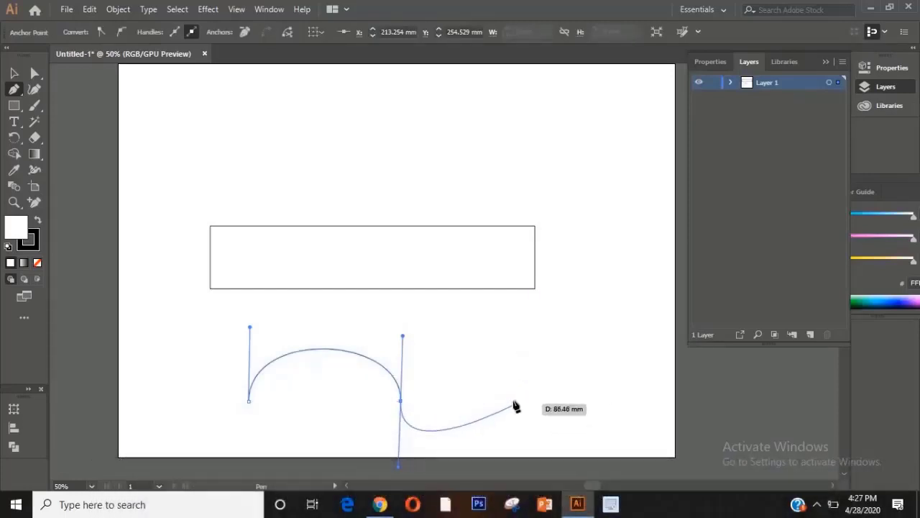
left_click_drag(515, 401, 518, 326)
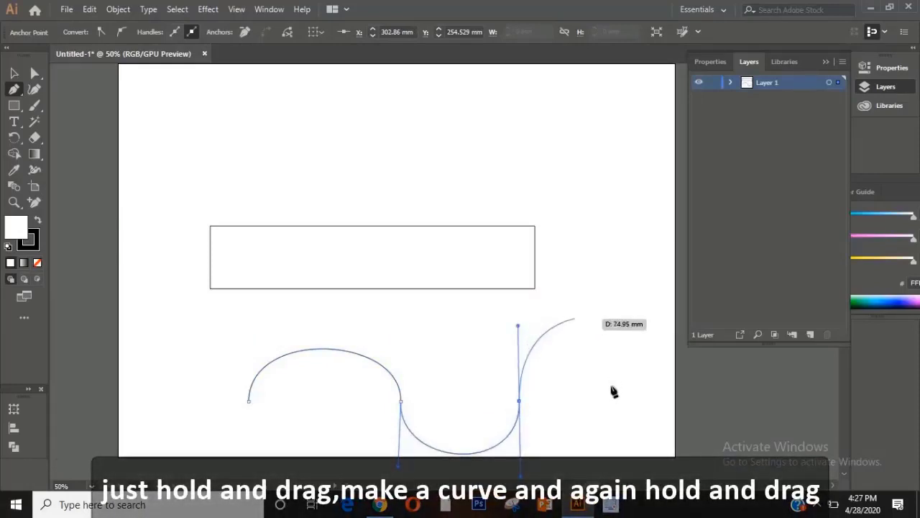
left_click_drag(606, 402, 609, 422)
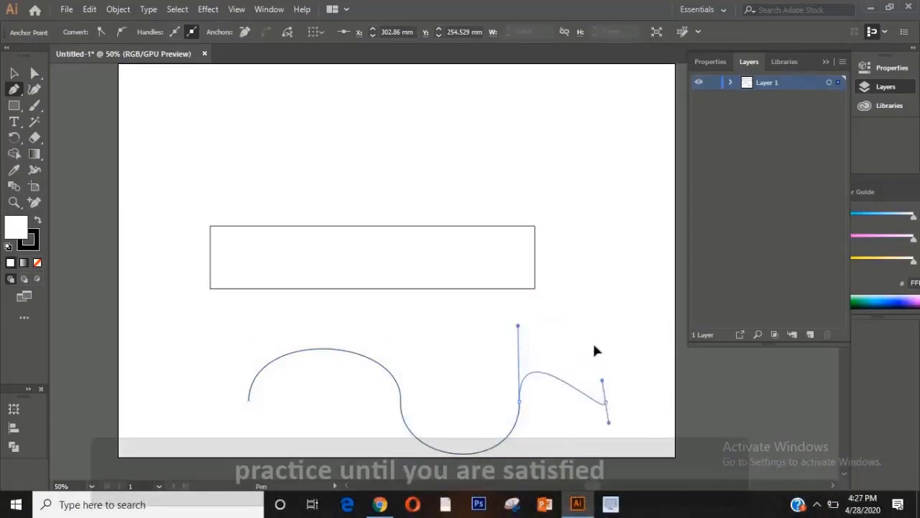
left_click_drag(594, 350, 606, 461)
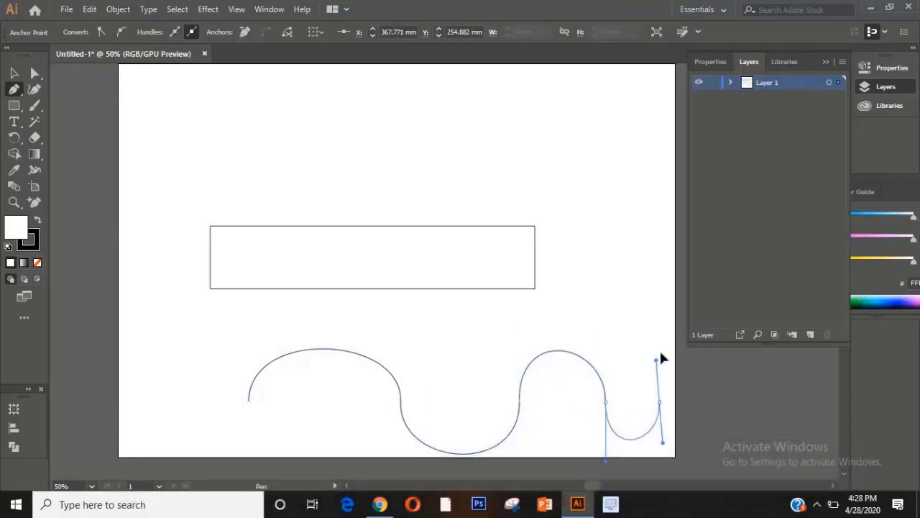
left_click_drag(660, 352, 661, 349)
- Delete the wavy path and the rectangle from the artboard
key("v")
left_click(388, 325)
left_click(351, 351)
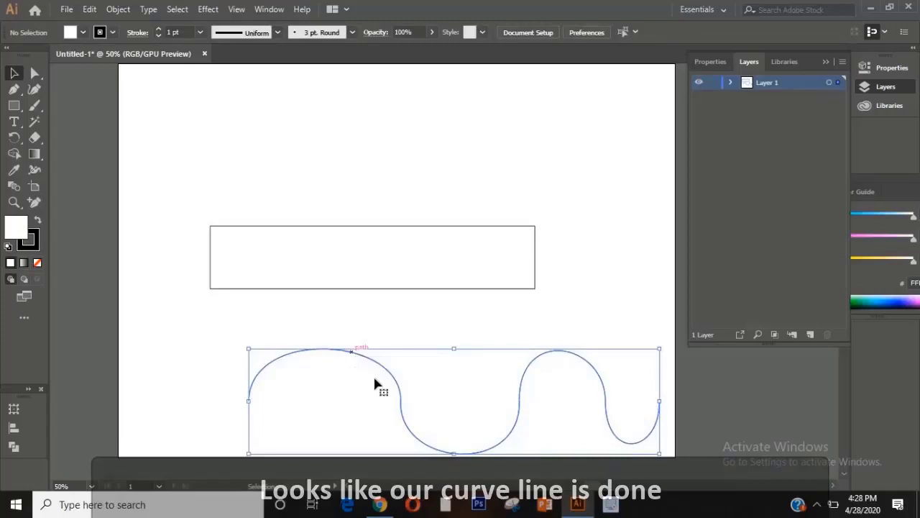
key("Delete")
left_click(400, 287)
key("Delete")
key("p")
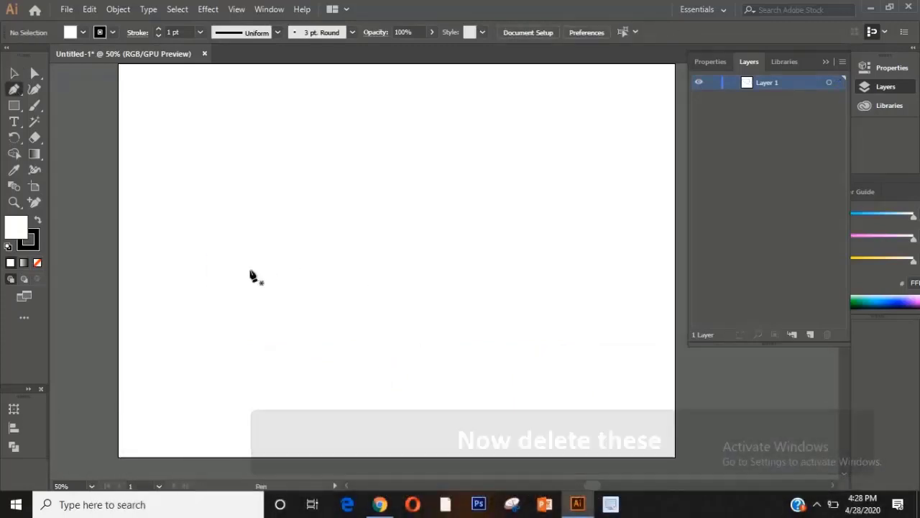
left_click_drag(196, 302, 206, 275)
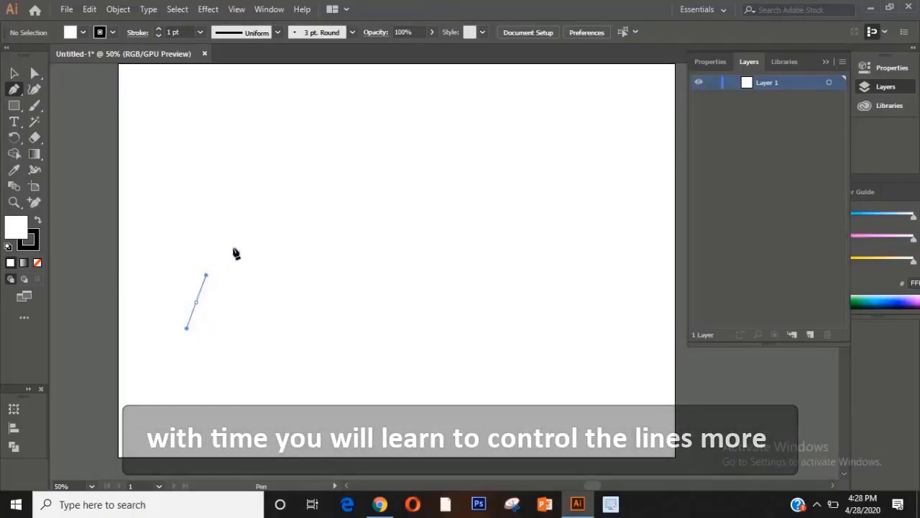
left_click_drag(272, 268, 306, 266)
left_click_drag(336, 307, 358, 339)
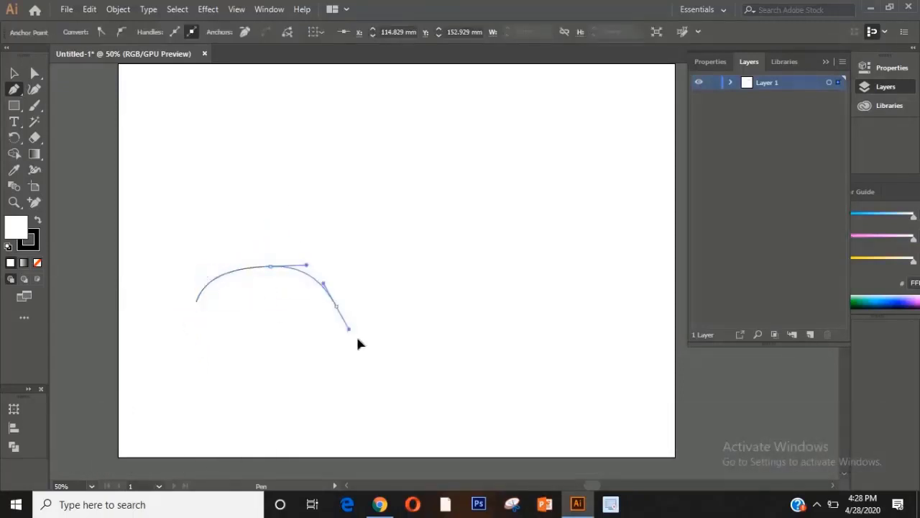
key("ctrl+z")
key("ctrl+z")
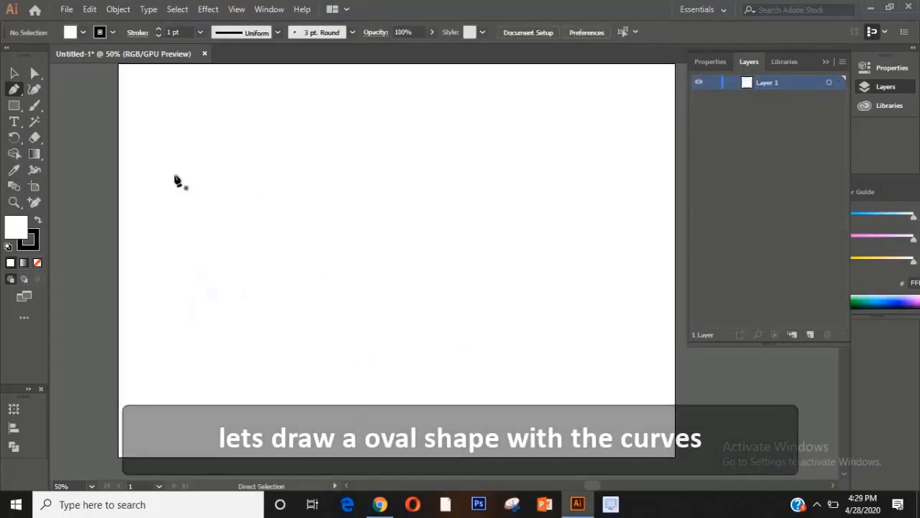
- Draw a closed oval about 89 mm wide and 85 mm high with the Pen tool, using two smooth anchor points with vertical handles
left_click_drag(257, 308, 257, 231)
left_click(374, 308)
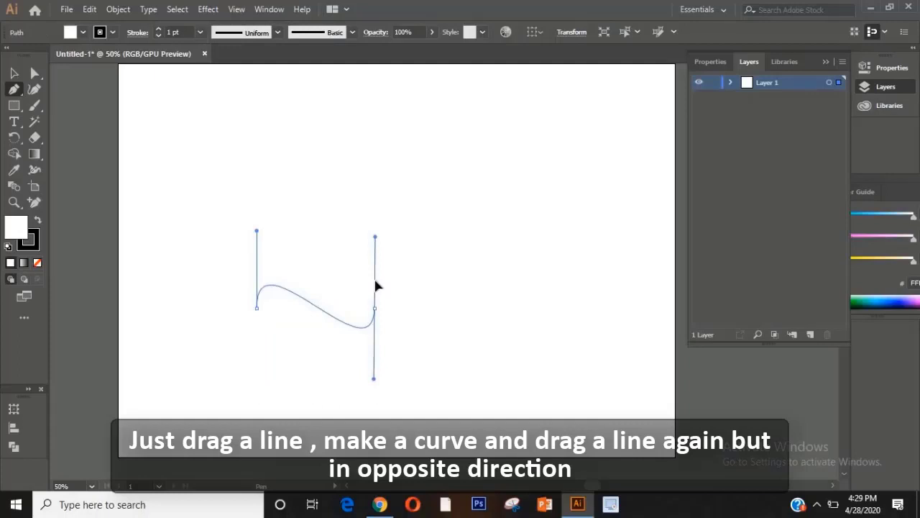
left_click_drag(374, 281, 374, 381)
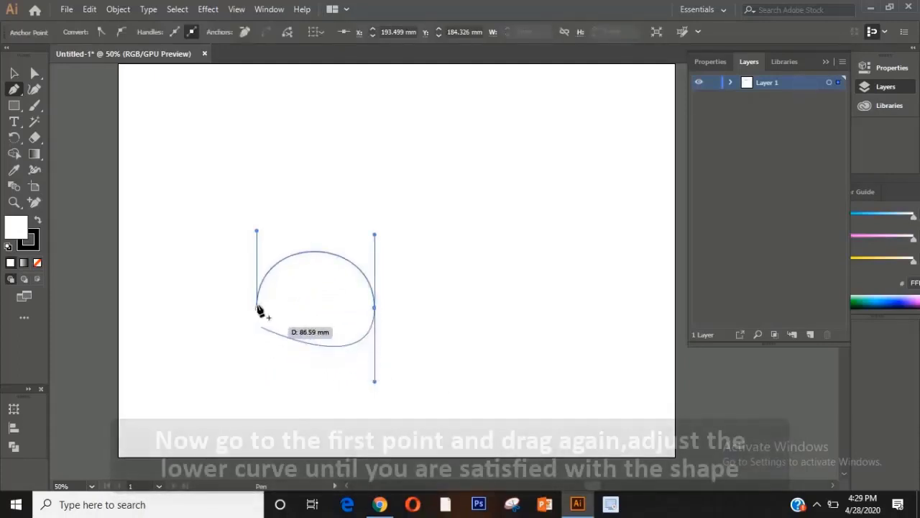
left_click_drag(258, 309, 262, 256)
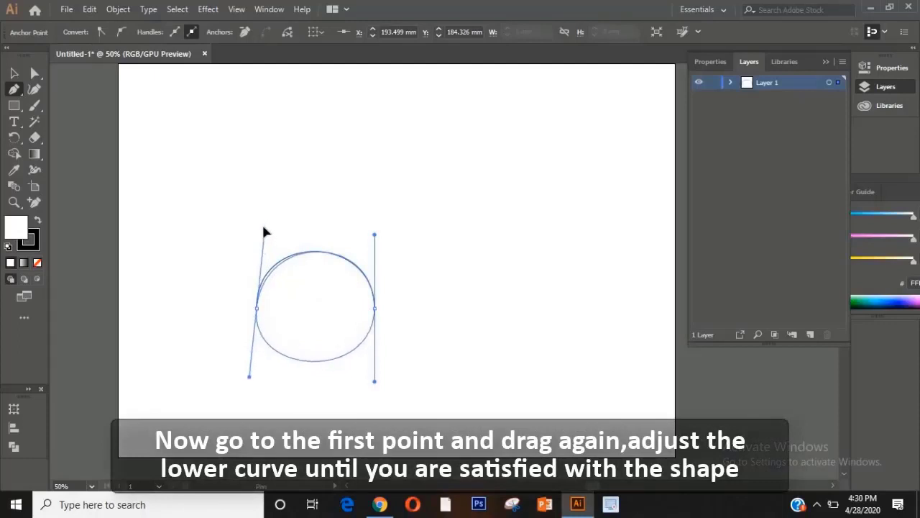
left_click_drag(258, 216, 258, 233)
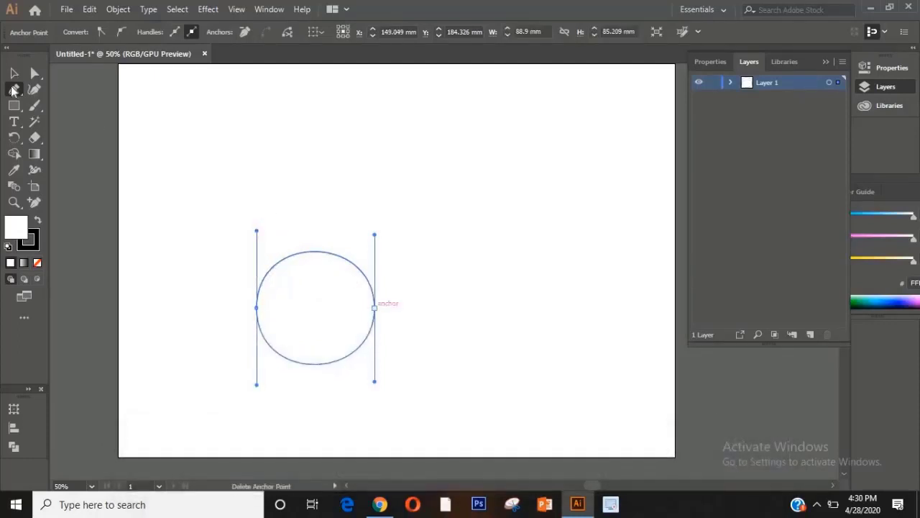
- Stretch the oval sideways to about 105 mm wide with the Direct Selection tool and adjust the upper handle of its left anchor point
left_click(33, 73)
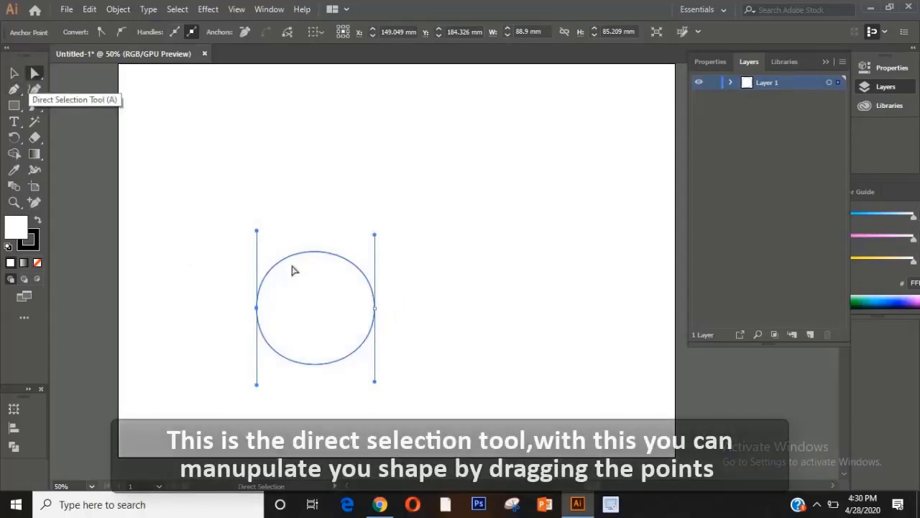
left_click_drag(386, 309, 421, 314)
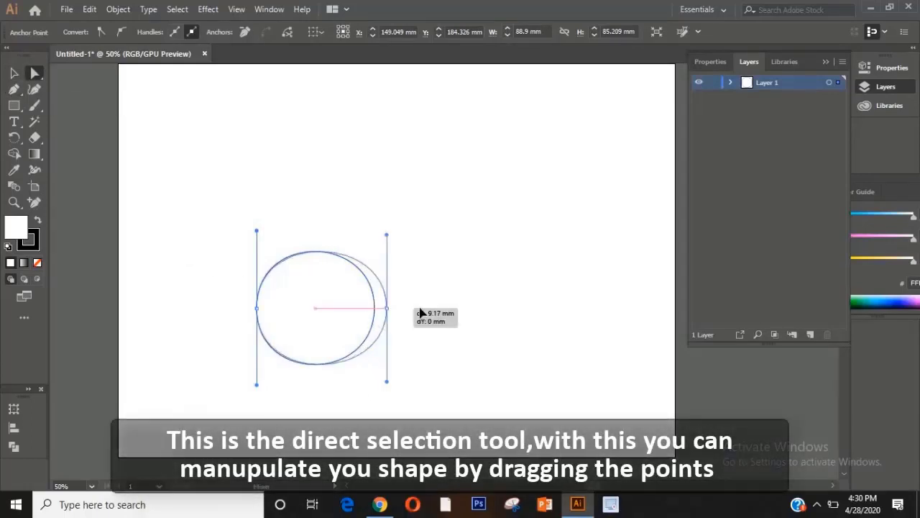
left_click_drag(498, 315, 427, 320)
left_click_drag(365, 140, 396, 307)
left_click_drag(259, 235, 264, 317)
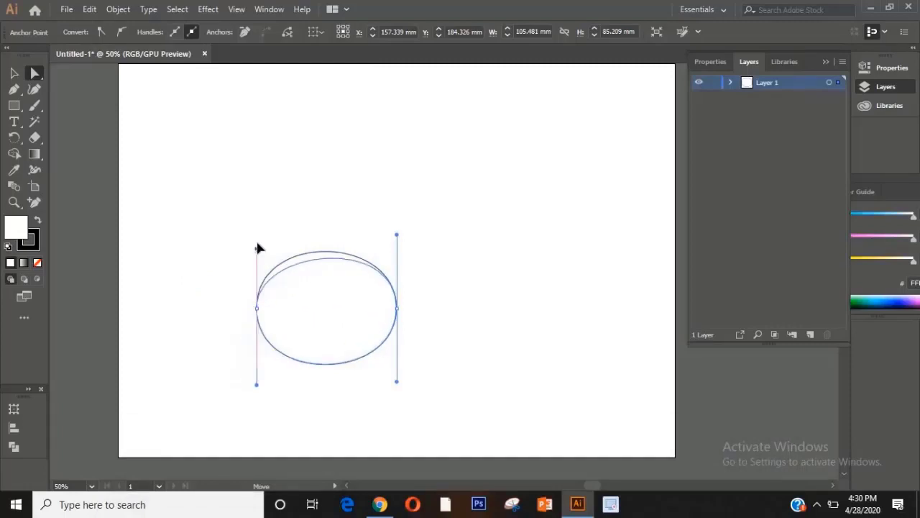
left_click_drag(254, 220, 256, 231)
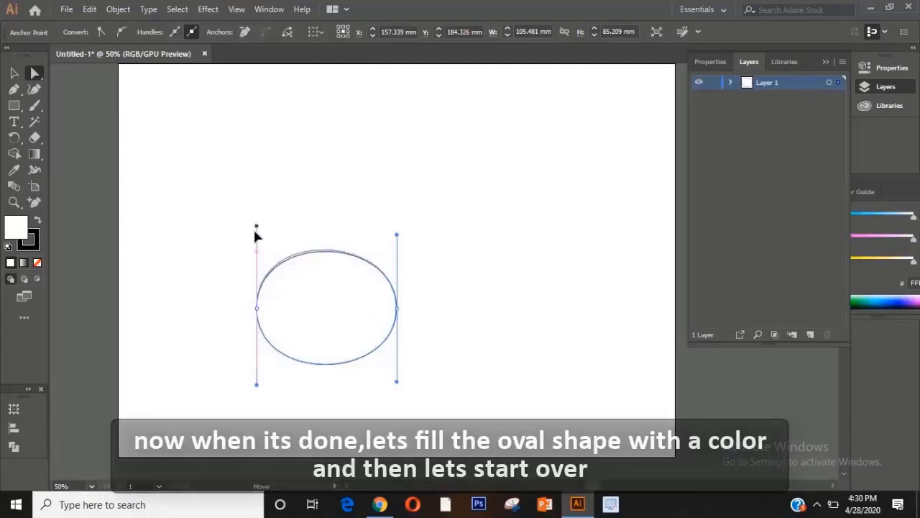
- Fill the oval with a dark brown colour
double_click(20, 229)
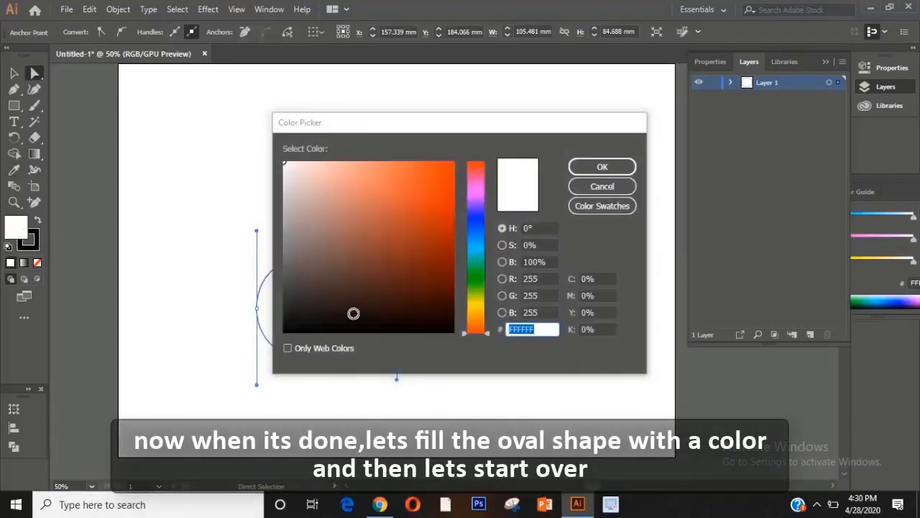
left_click(352, 313)
left_click(601, 168)
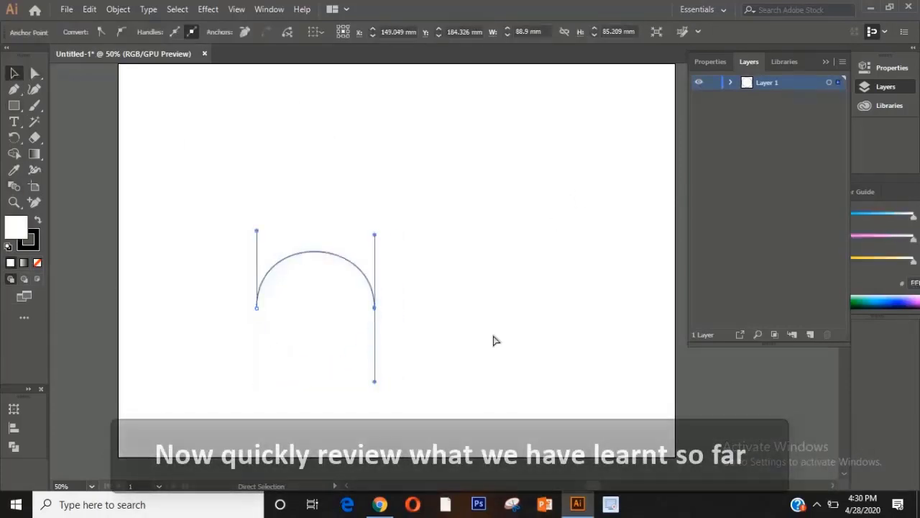
- Draw a two-point S-shaped curve with the Pen tool and undo the last action
left_click(14, 90)
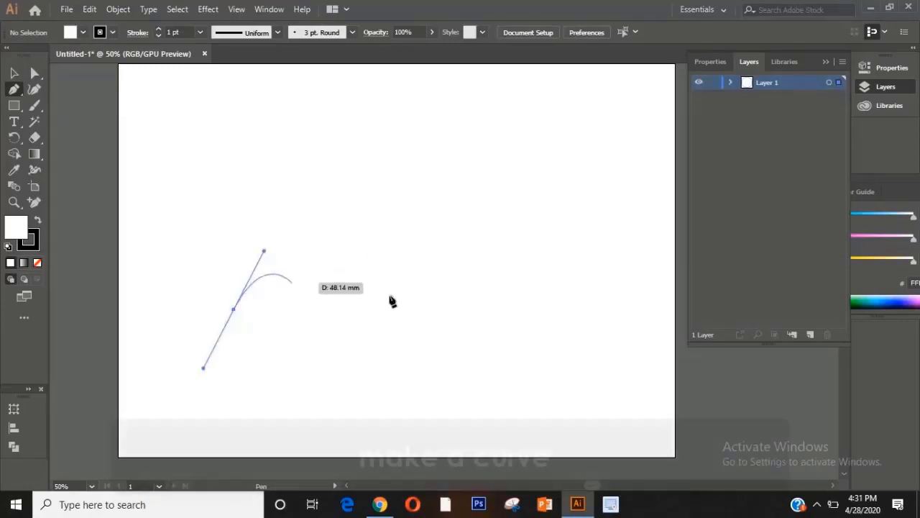
left_click_drag(395, 322, 441, 257)
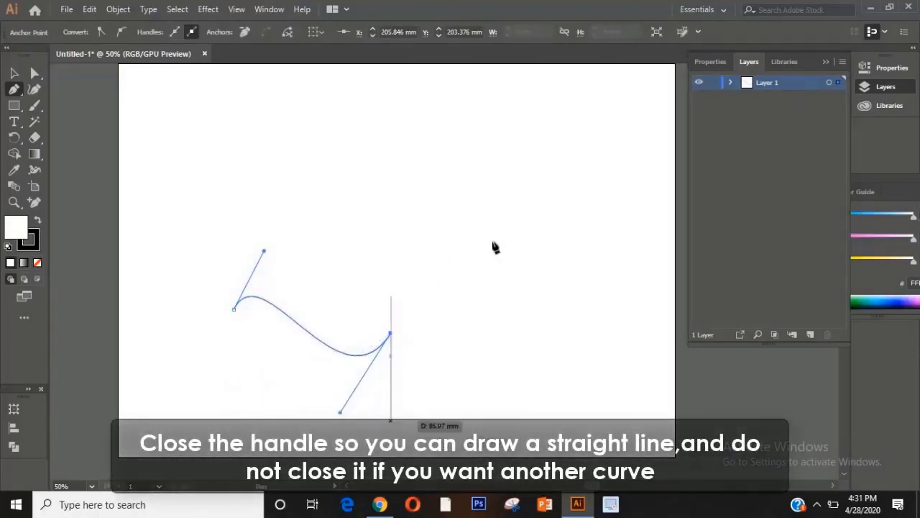
key("ctrl+z")
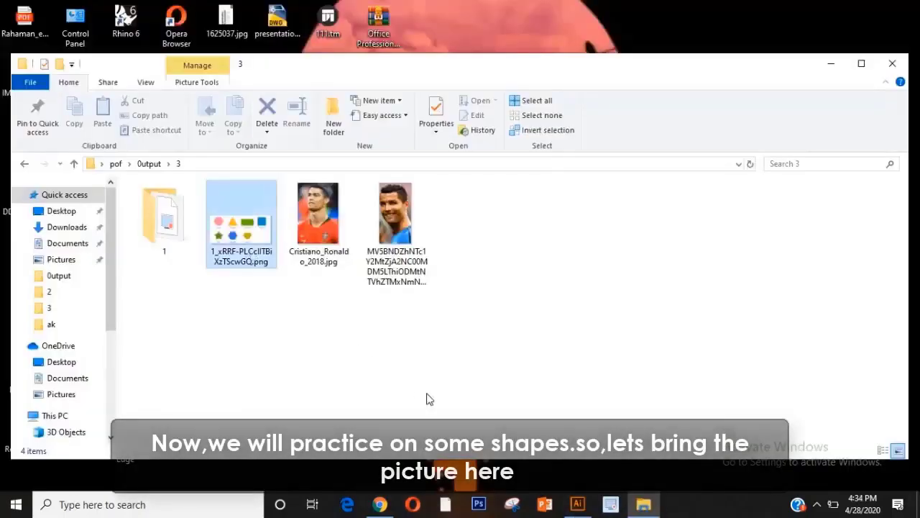
- Bring the basic shapes picture 1_xRRF-PLCcIITBiXzTScwGQ.png from File Explorer into the Illustrator document and position it on the artboard
left_click_drag(426, 399, 413, 269)
left_click_drag(483, 257, 464, 249)
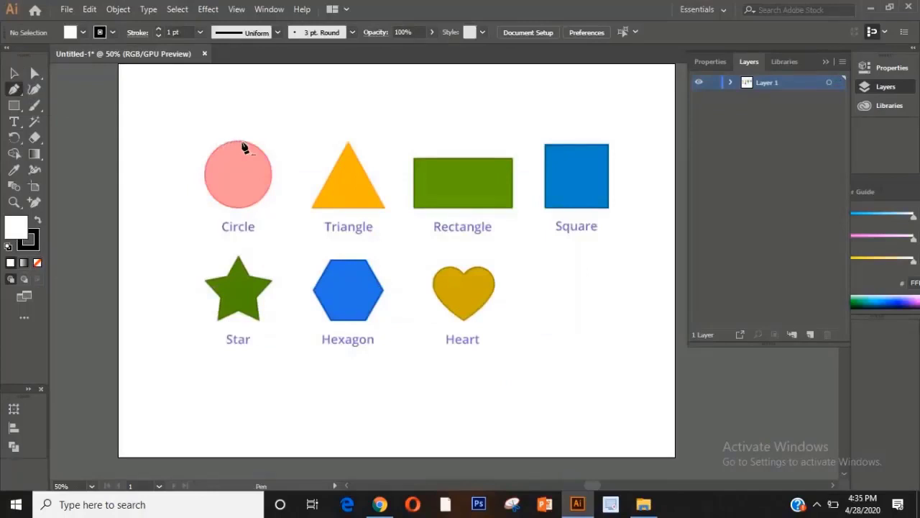
- Trace the circle in the reference picture as a closed Pen tool path with four curved anchor points
left_click_drag(271, 180, 206, 168)
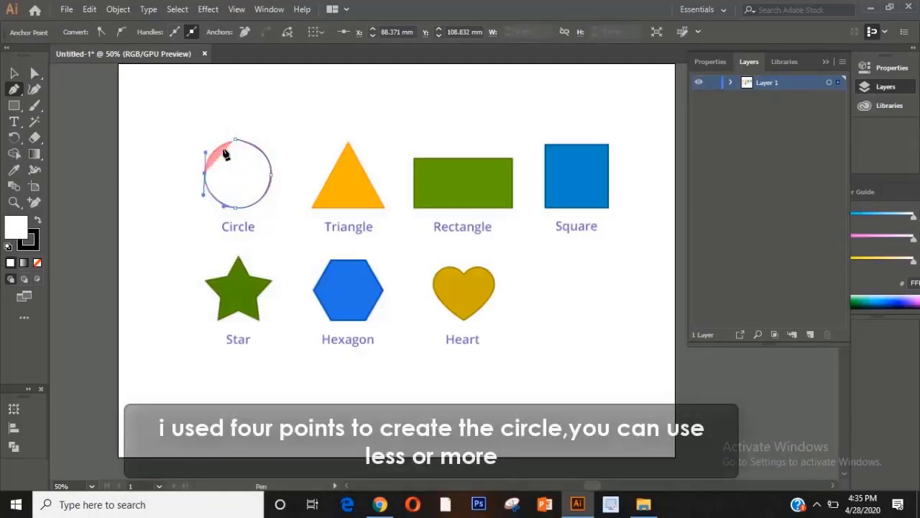
left_click_drag(235, 139, 274, 146)
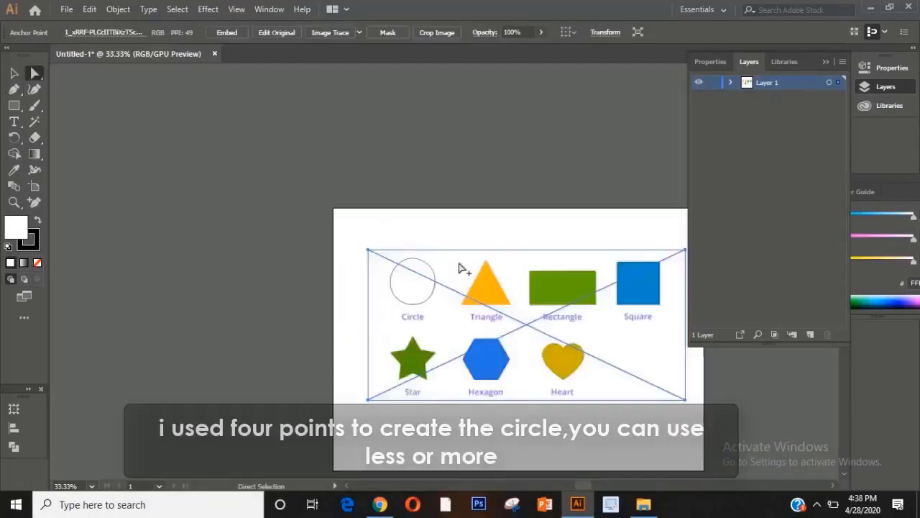
- Trace the triangle with a closed path of straight Pen tool segments and fill it with an orange-red colour
scroll(462, 266, "up", 2)
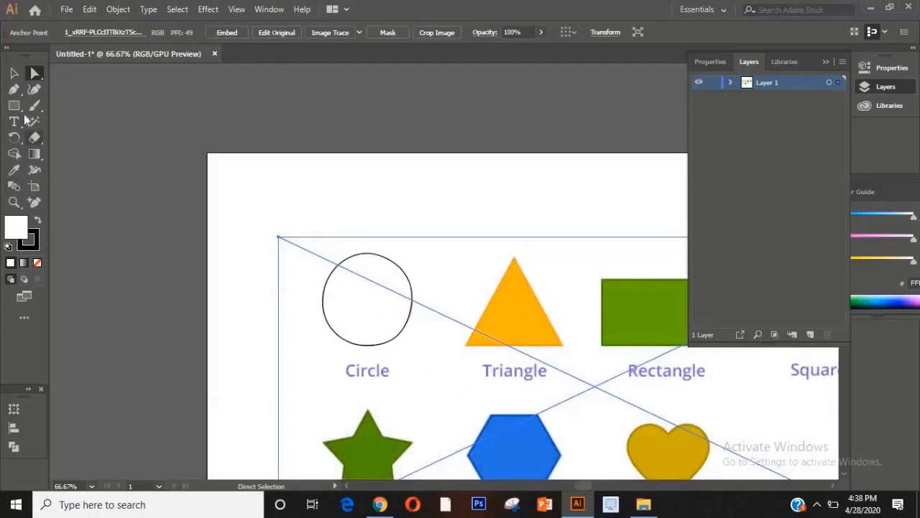
left_click(466, 345)
left_click(563, 345)
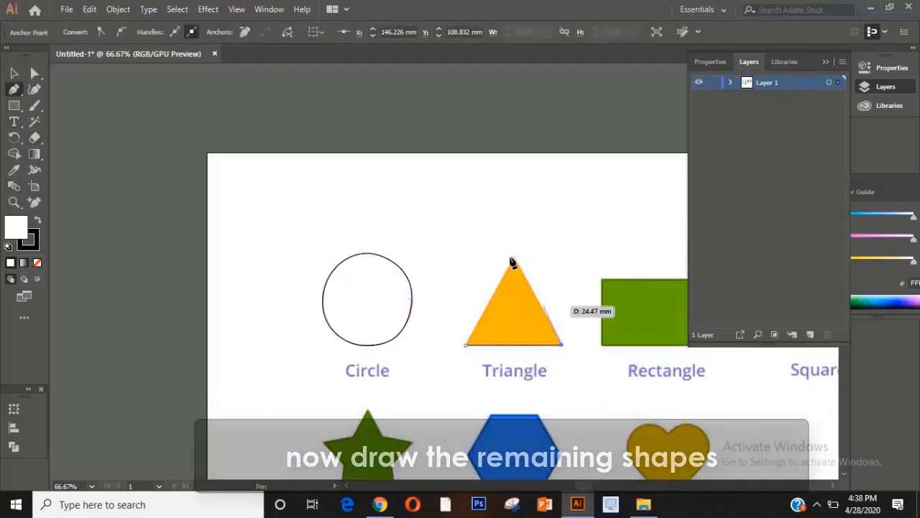
left_click(513, 259)
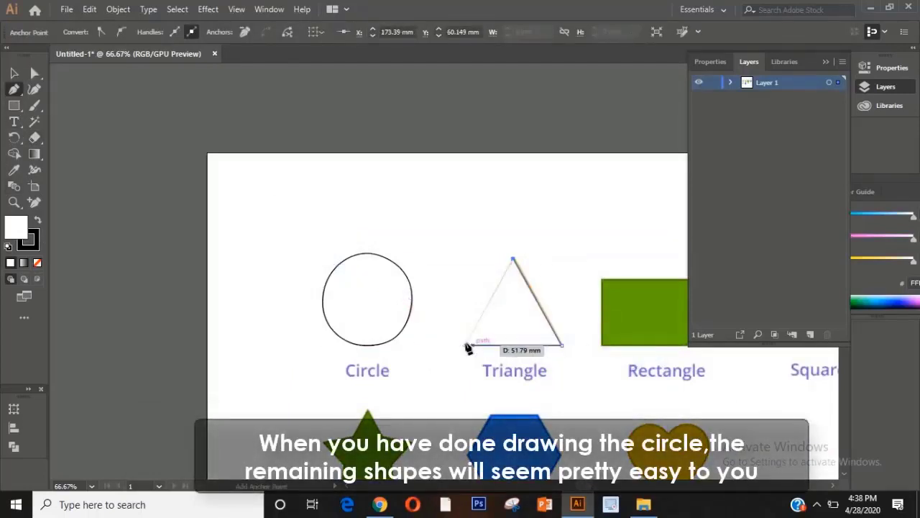
double_click(15, 227)
left_click(593, 168)
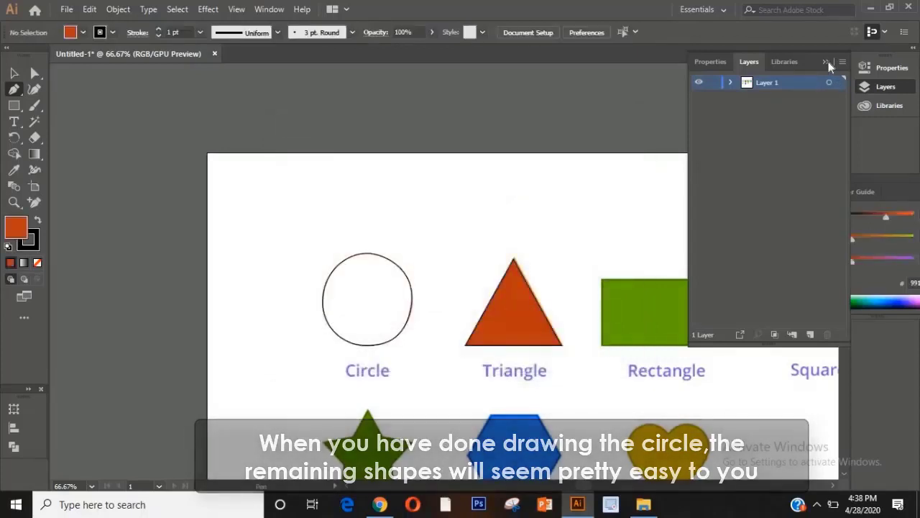
- Trace the rectangle and the square corner by corner as closed, straight-sided Pen tool paths
scroll(413, 270, "down", 1)
scroll(424, 265, "down", 3)
scroll(510, 246, "up", 3)
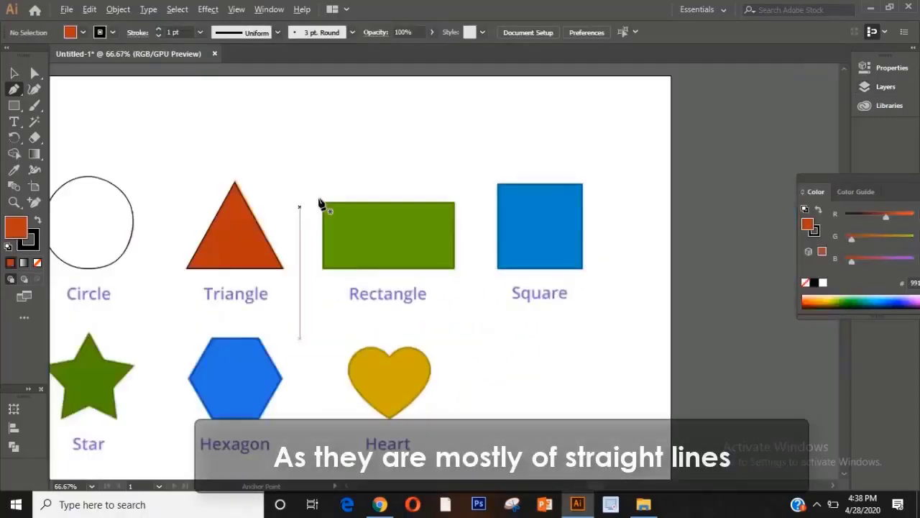
left_click(322, 202)
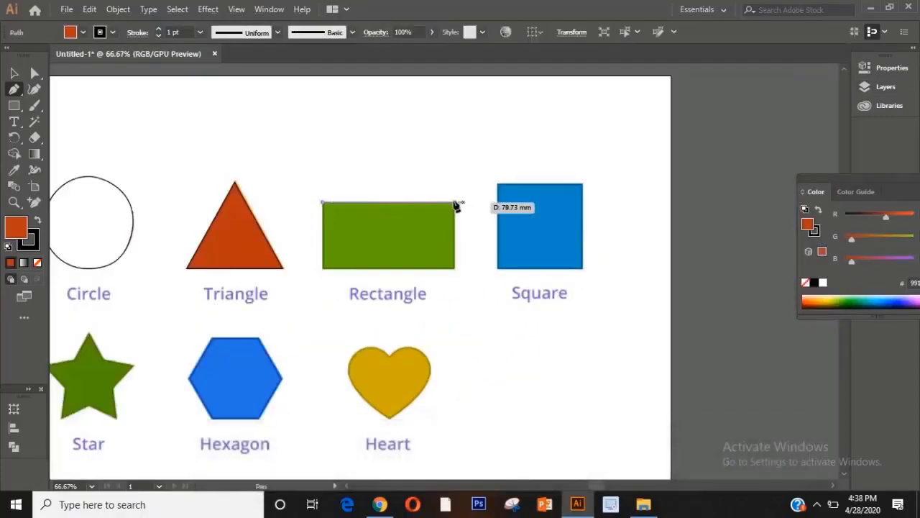
left_click(455, 269)
left_click(323, 268)
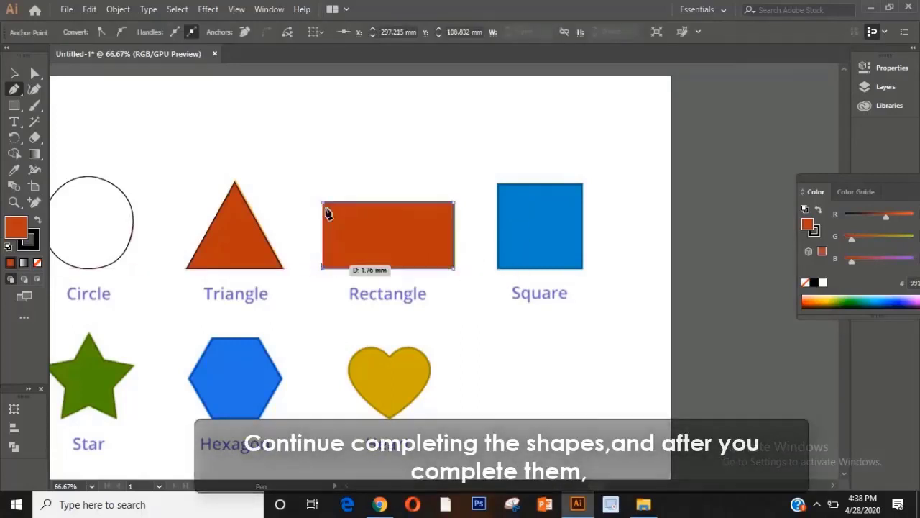
left_click(498, 184)
left_click(583, 184)
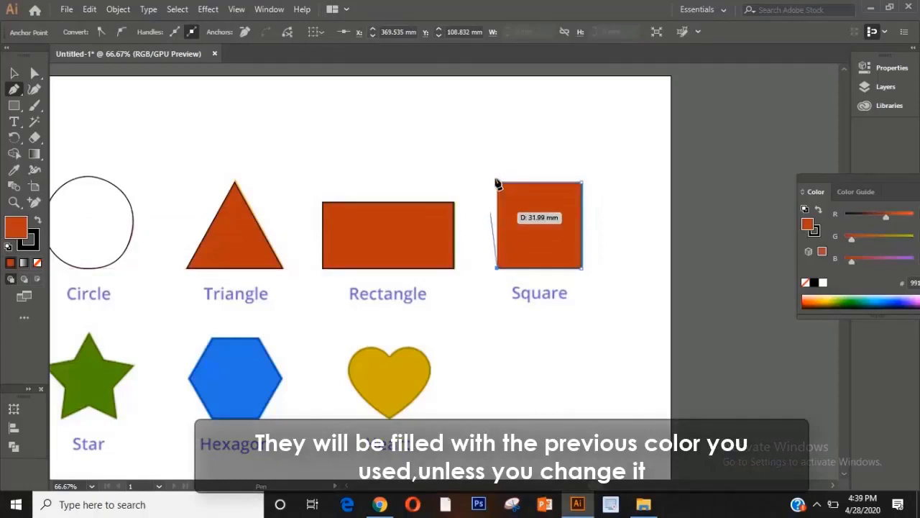
- Trace the star's points and inner corners with straight Pen tool segments, turning off the fill to uncover the remaining edge
scroll(359, 194, "down", 2)
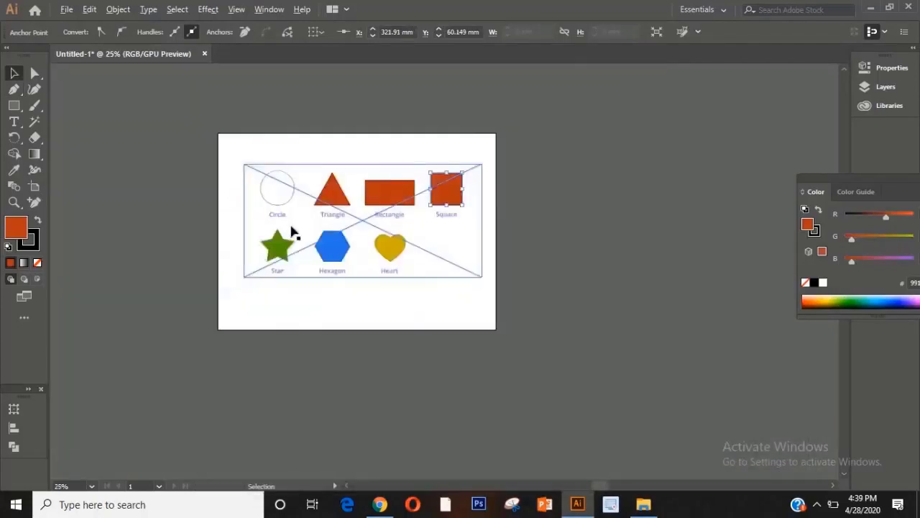
scroll(291, 230, "up", 4)
key("p")
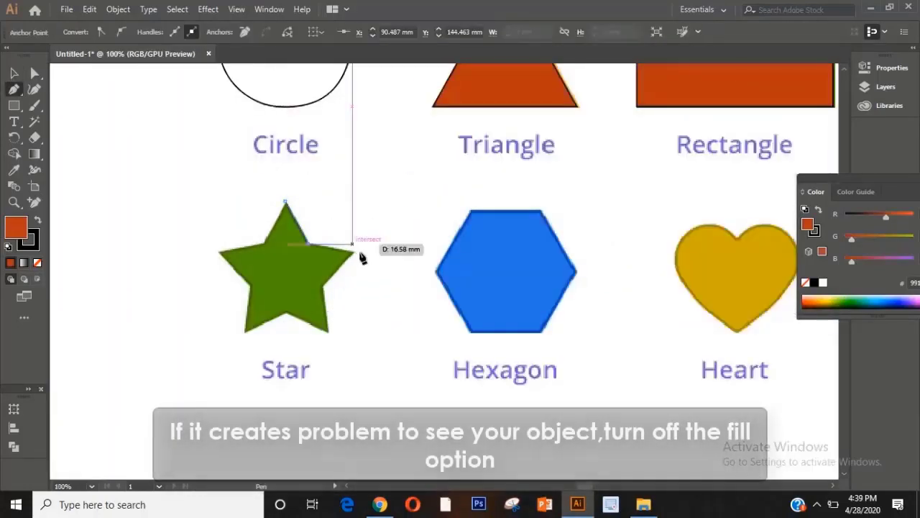
left_click(352, 251)
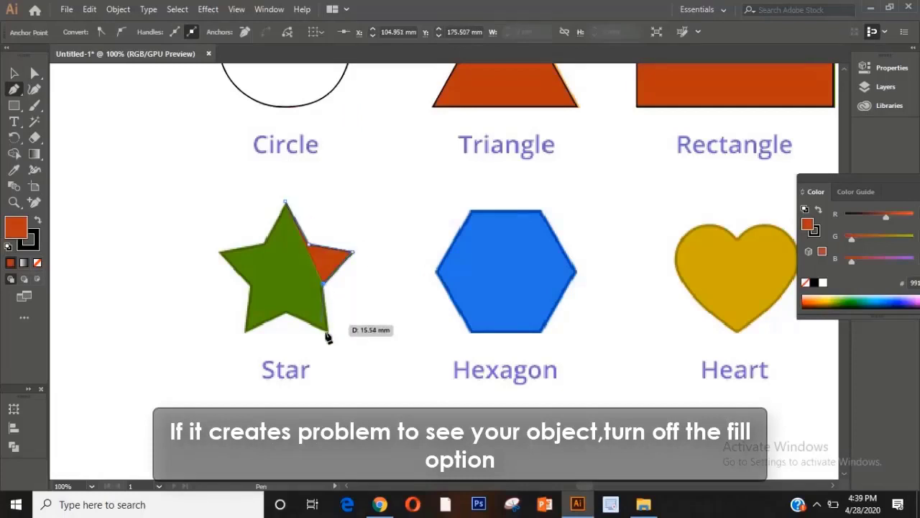
left_click(328, 331)
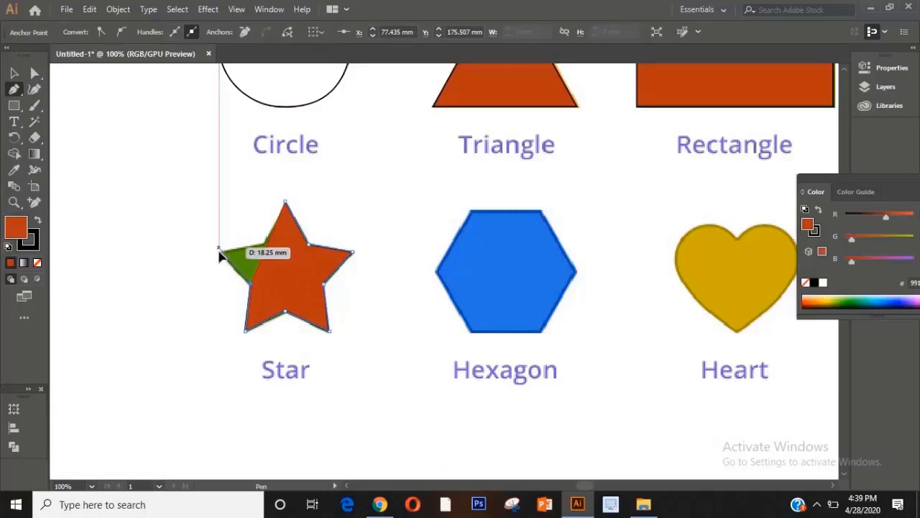
left_click(219, 254)
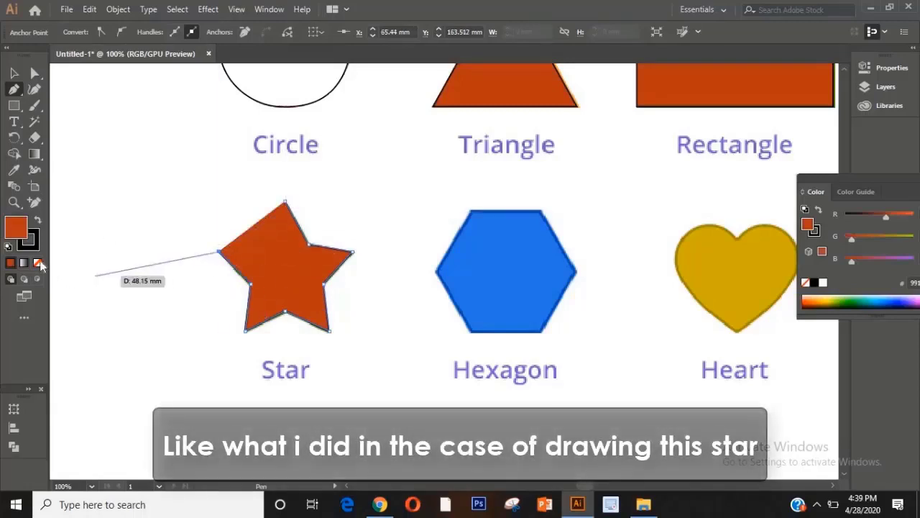
left_click(38, 263)
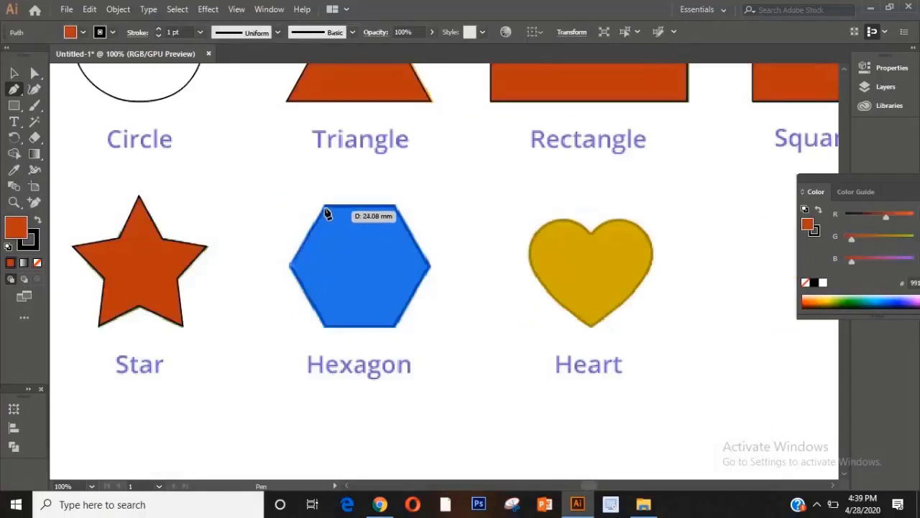
- Trace the hexagon through its six corners with straight Pen tool segments
left_click(325, 207)
left_click(397, 207)
left_click(432, 266)
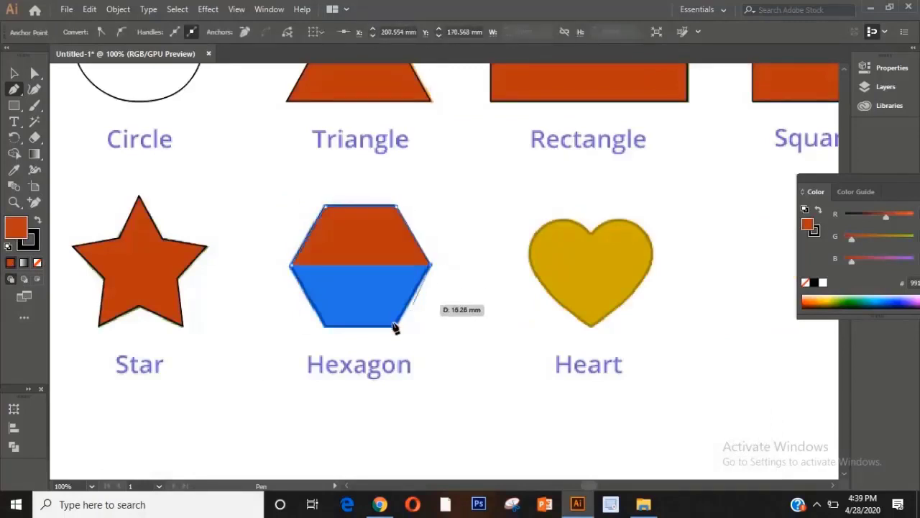
left_click(323, 327)
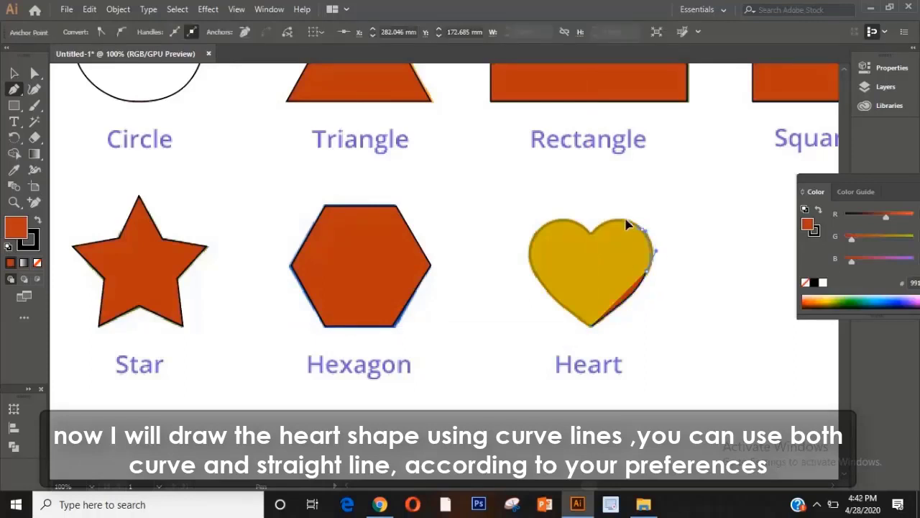
- Trace the heart's outline with curved Pen tool segments, going up the right lobe, through the notch and around the left lobe
left_click_drag(630, 227, 640, 217)
left_click(608, 222)
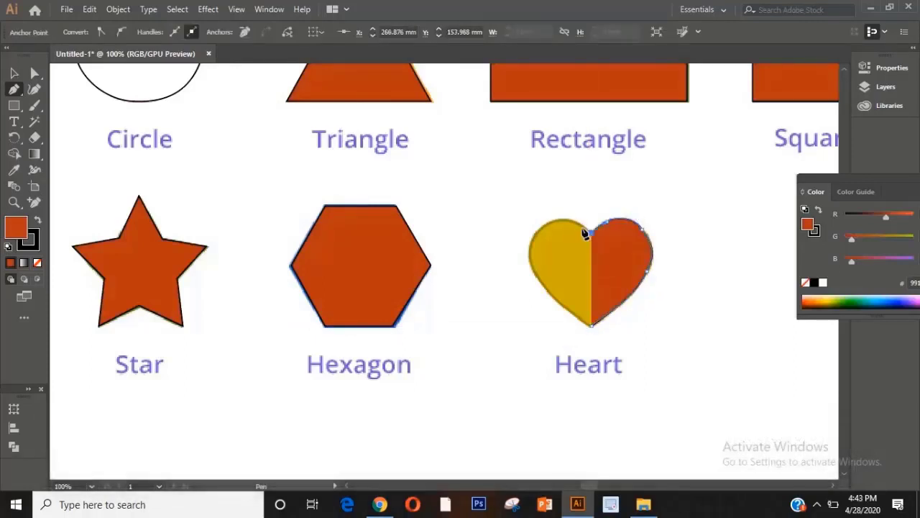
left_click(579, 223)
left_click_drag(550, 222, 533, 229)
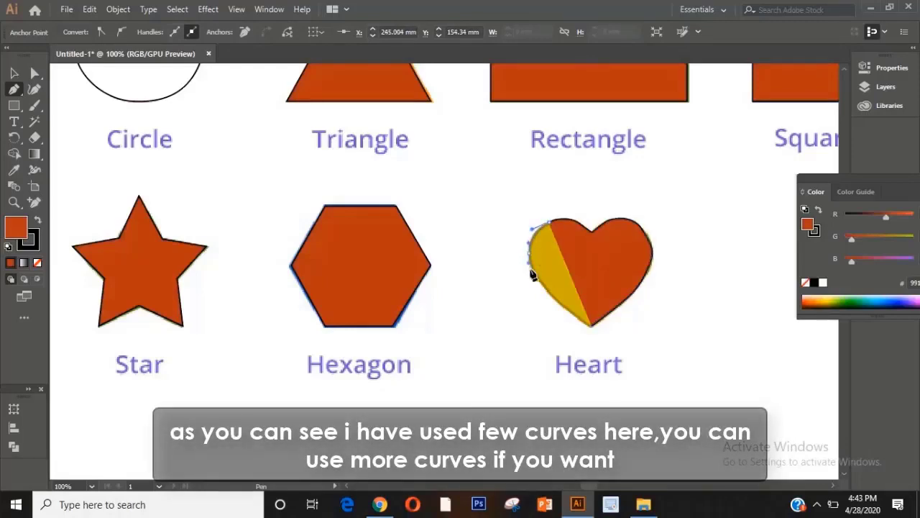
left_click(532, 273)
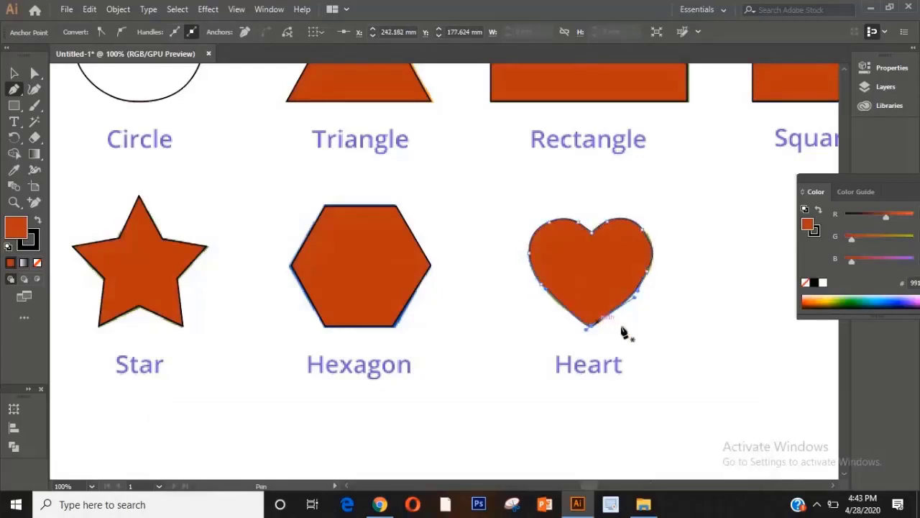
- Refine the curve on the heart's right side by adjusting its anchor handles with the Direct Selection tool
left_click(16, 74)
left_click(444, 295)
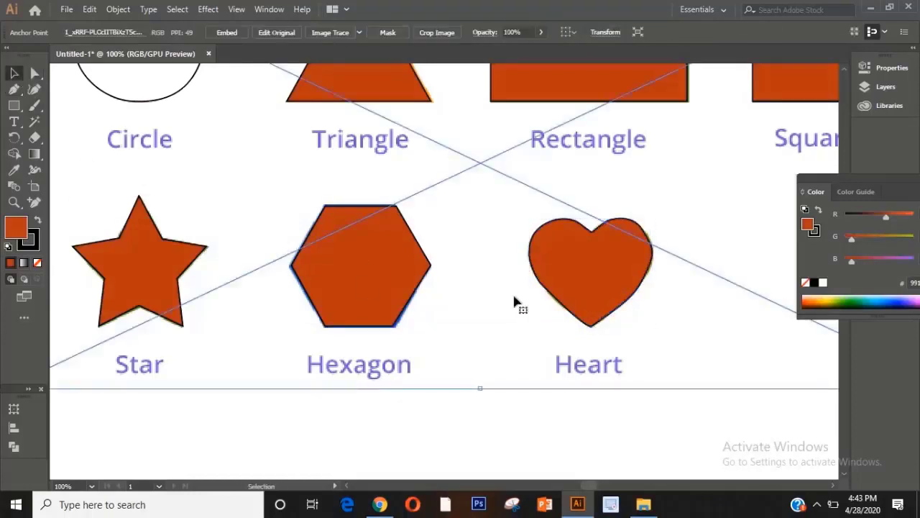
left_click(35, 73)
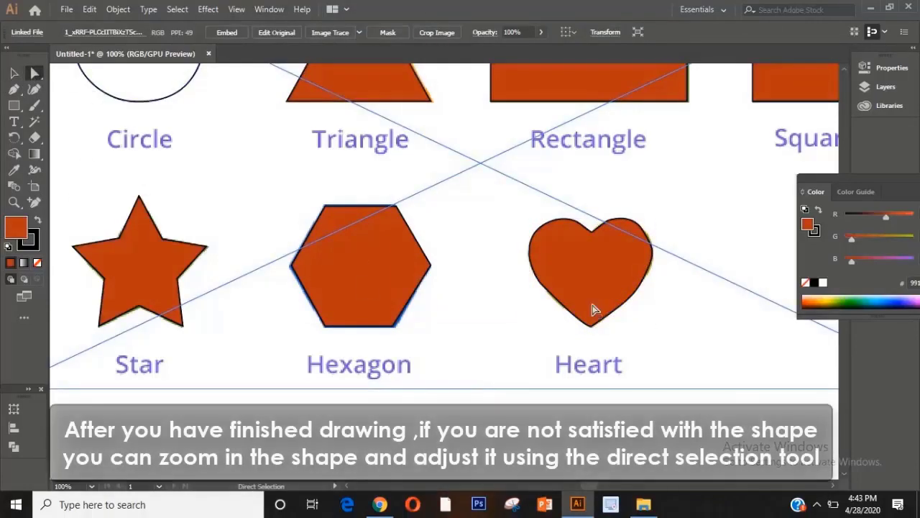
left_click(591, 326)
scroll(619, 304, "up", 1)
key("ctrl+plus")
key("ctrl+plus")
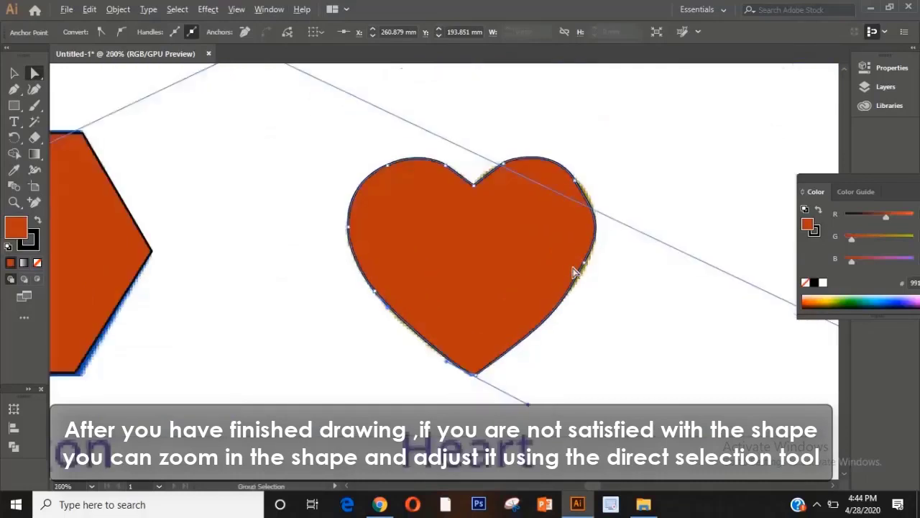
left_click_drag(579, 275, 603, 227)
left_click_drag(605, 192, 600, 177)
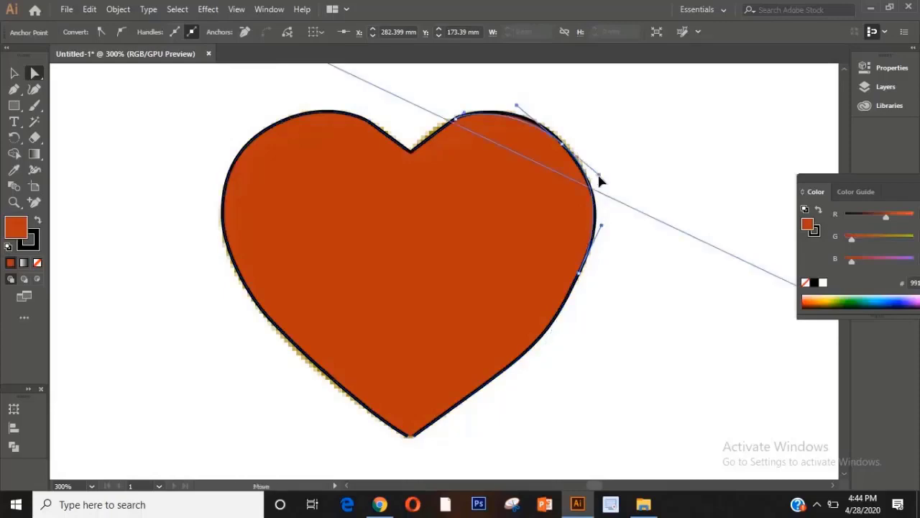
- Delete the reference picture and all traced shapes from the artboard
key("ctrl+a")
key("ctrl+0")
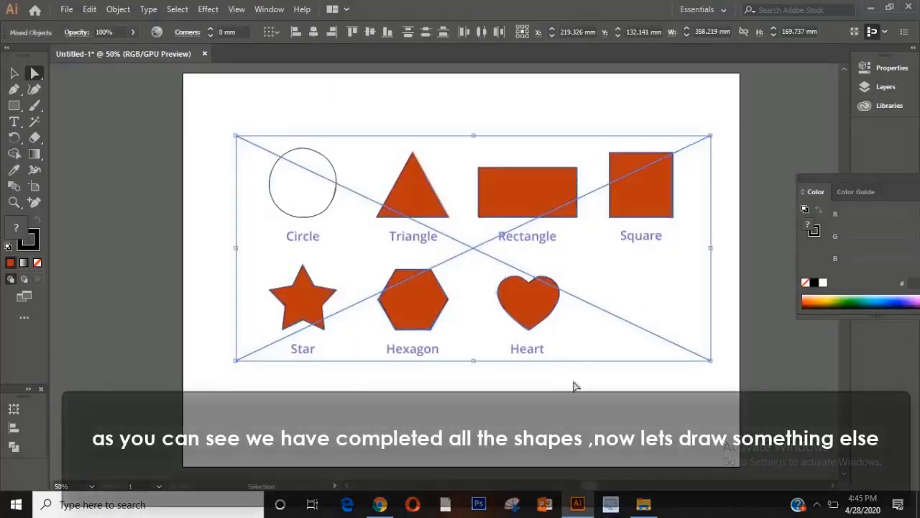
key("Delete")
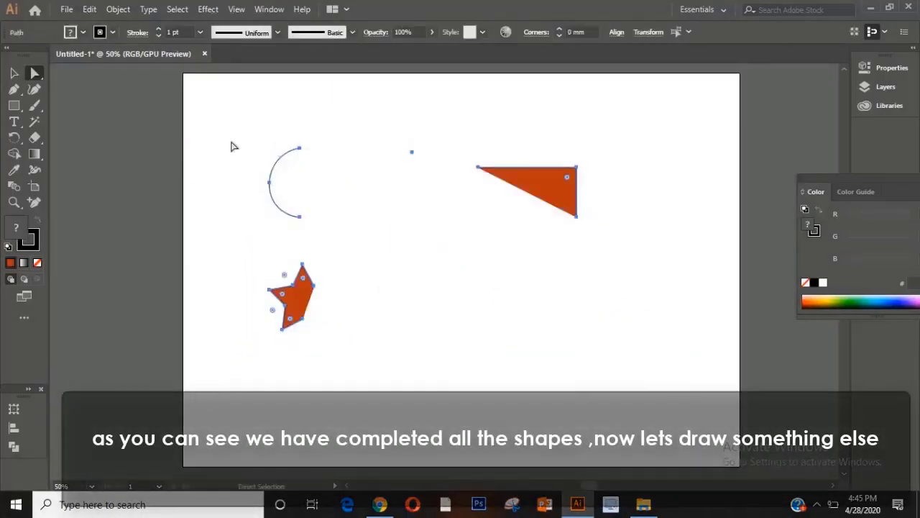
key("Delete")
- Bring the picture 983794168.jpg from File Explorer into the document and start tracing the bird on the pole with the Pen tool
left_click_drag(319, 217, 475, 249)
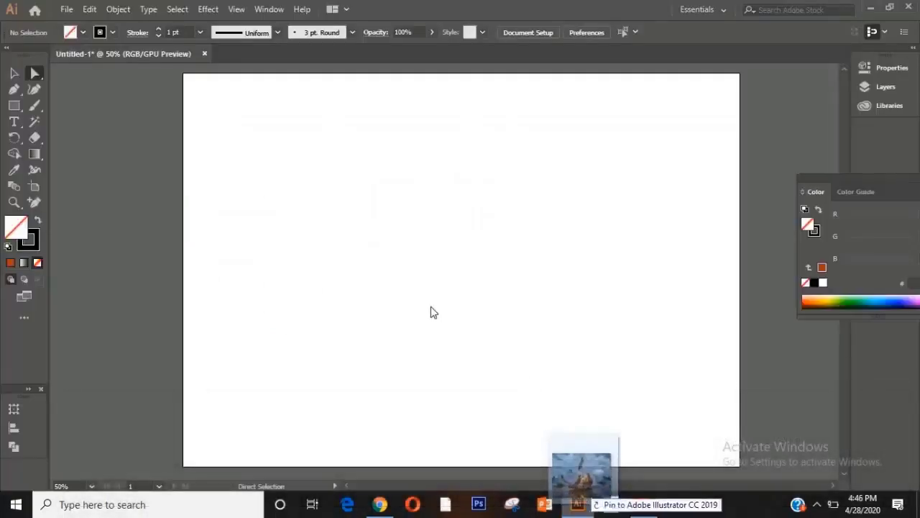
left_click(130, 245)
left_click(14, 90)
scroll(462, 127, "up", 1)
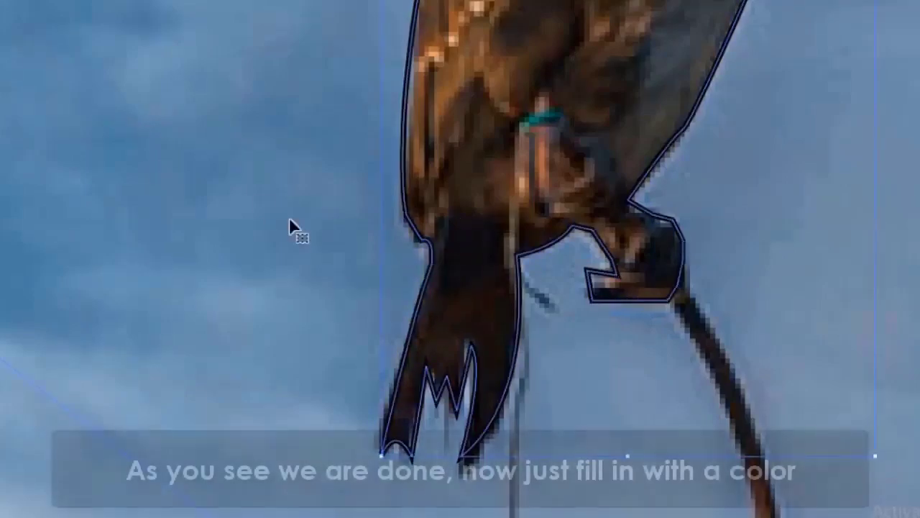
- Fill the traced outline of the bird on the pole with the orange-red colour
left_click(290, 220)
scroll(298, 226, "down", 4)
scroll(315, 88, "up", 1)
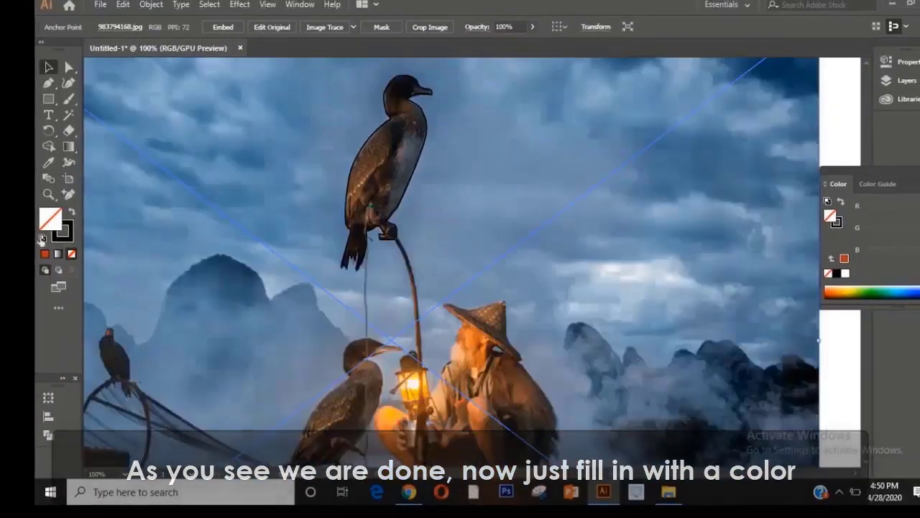
left_click(205, 218)
scroll(317, 263, "down", 3)
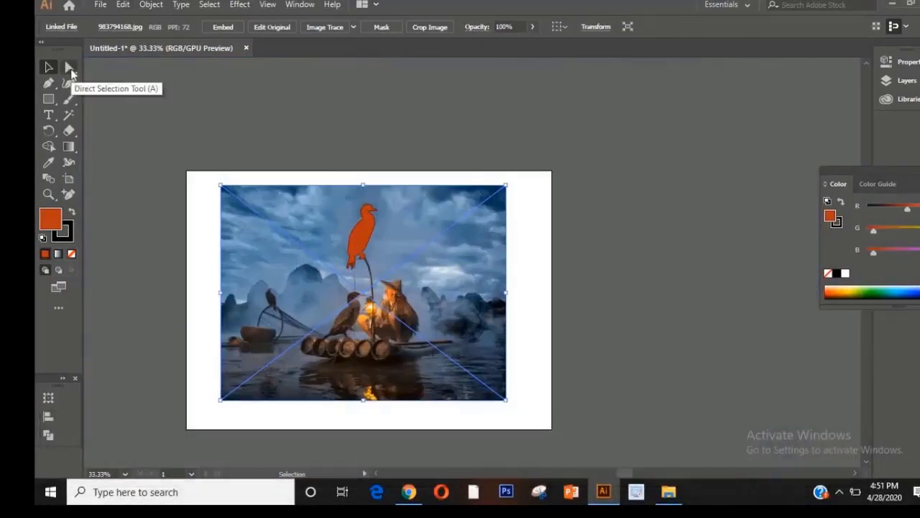
- Adjust the curve of the bird's breast with the Direct Selection tool so it follows the picture
left_click(359, 240)
key("ctrl+plus")
key("ctrl+plus")
key("ctrl+plus")
key("ctrl+plus")
mouse_move(401, 177)
left_mouse_down()
mouse_move(381, 190)
mouse_move(414, 183)
mouse_move(445, 195)
mouse_move(418, 179)
left_mouse_up()
key("v")
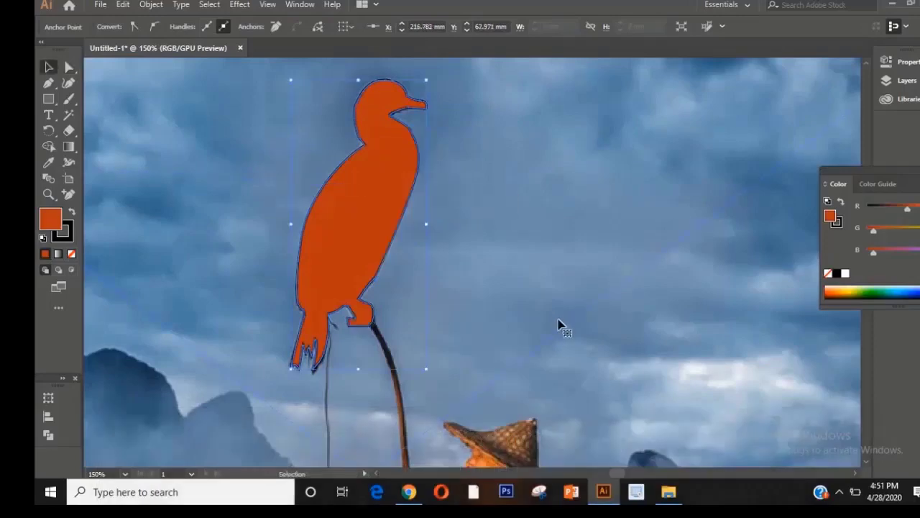
- Select the bird's path and turn off its fill
left_click(559, 323)
scroll(381, 210, "up", 1)
left_click(411, 221)
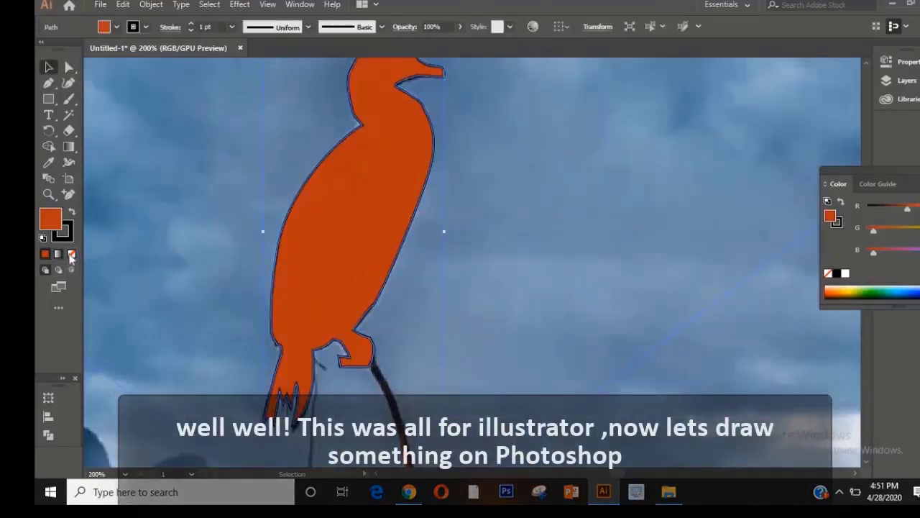
left_click(71, 254)
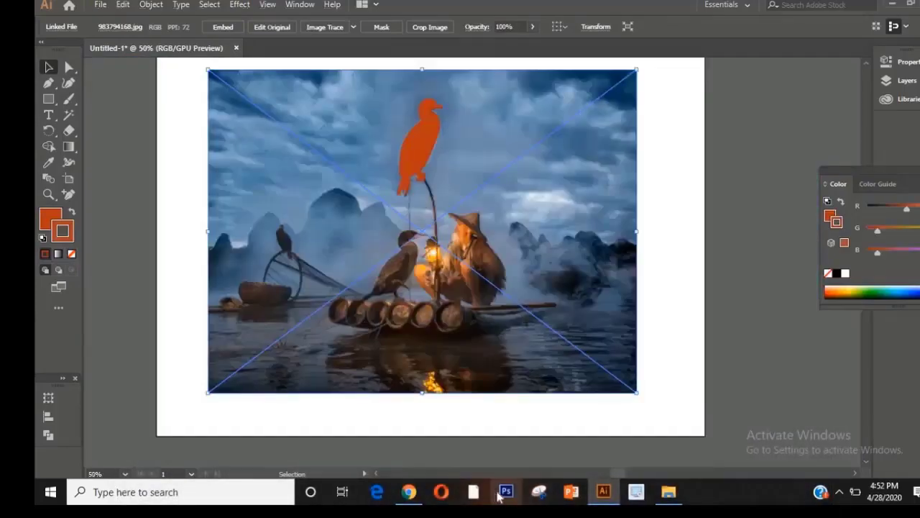
- Switch to Photoshop
left_click(506, 492)
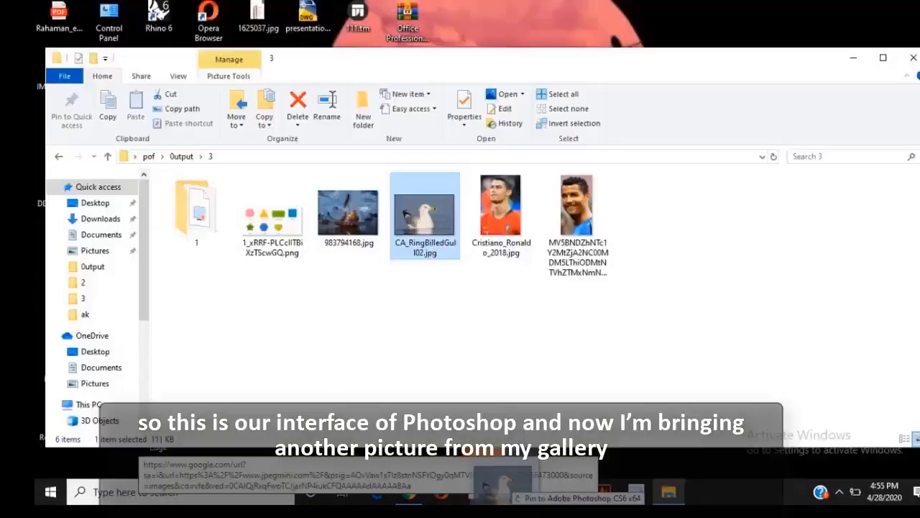
- Place CA_RingBilledGull02.jpg in the blank Photoshop document, scaled to about 10.53 by 7.21 in
left_click(507, 492)
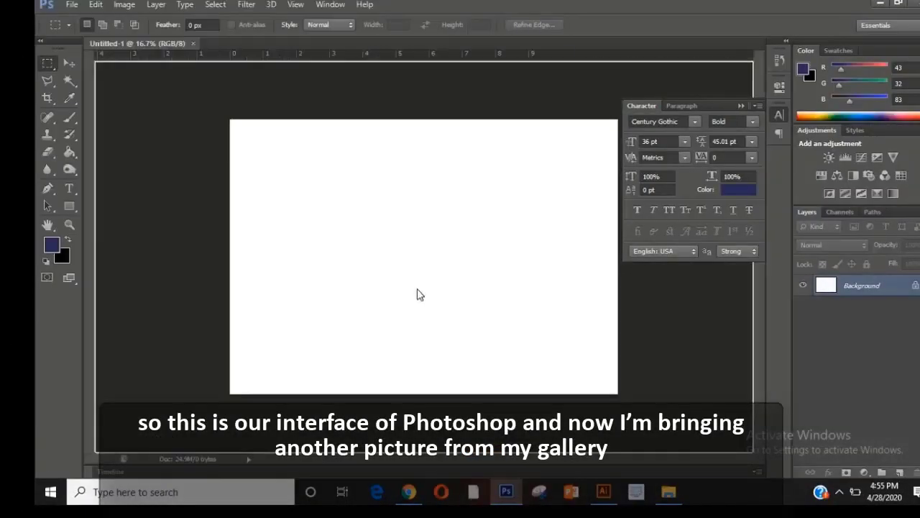
left_click_drag(418, 289, 534, 380)
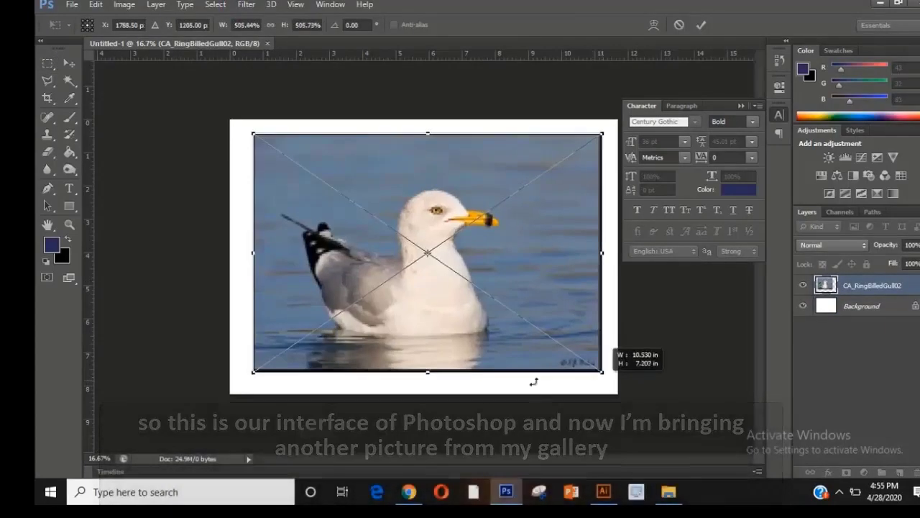
key("Return")
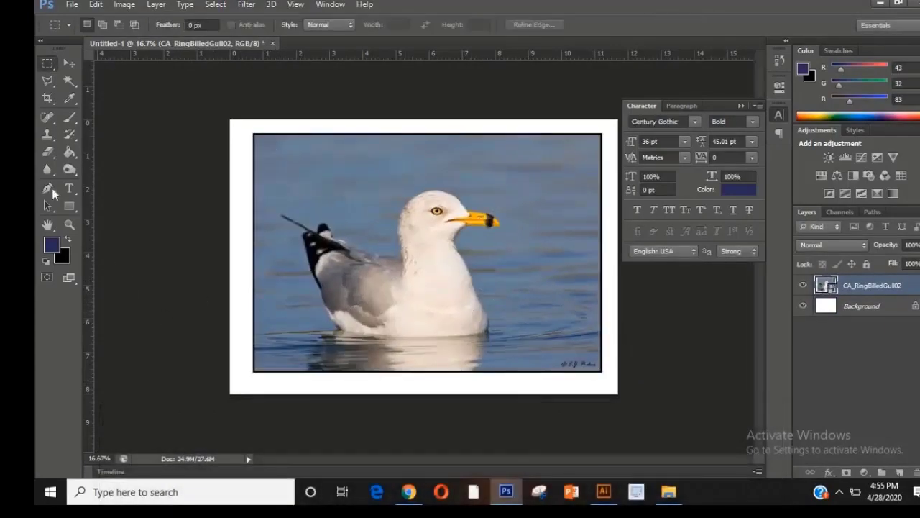
- Trace the gull's front outline with the Pen tool from the waterline up the breast and throat to the beak
left_click(49, 189)
scroll(439, 244, "up", 3)
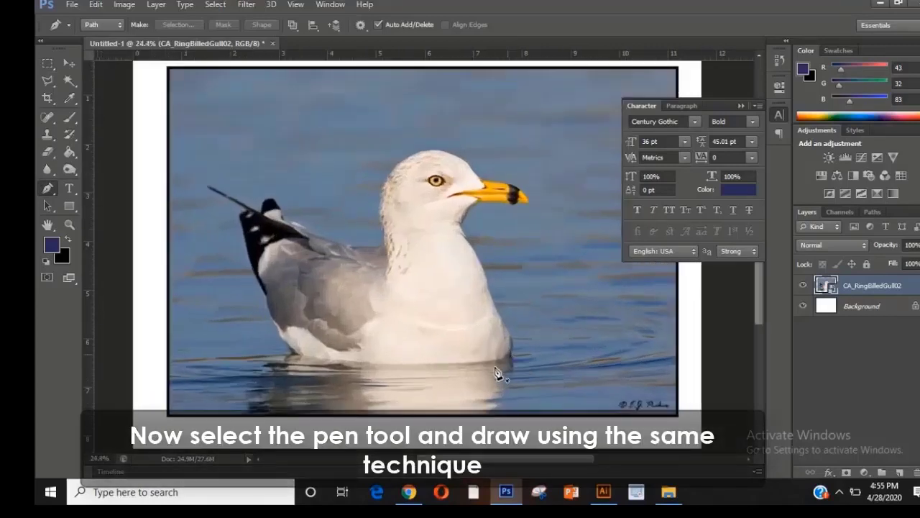
scroll(497, 373, "up", 2)
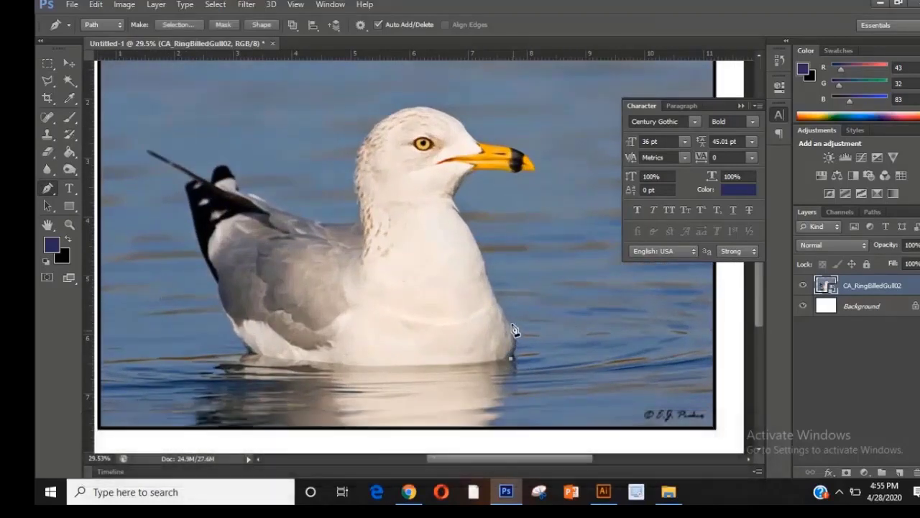
left_click(512, 327)
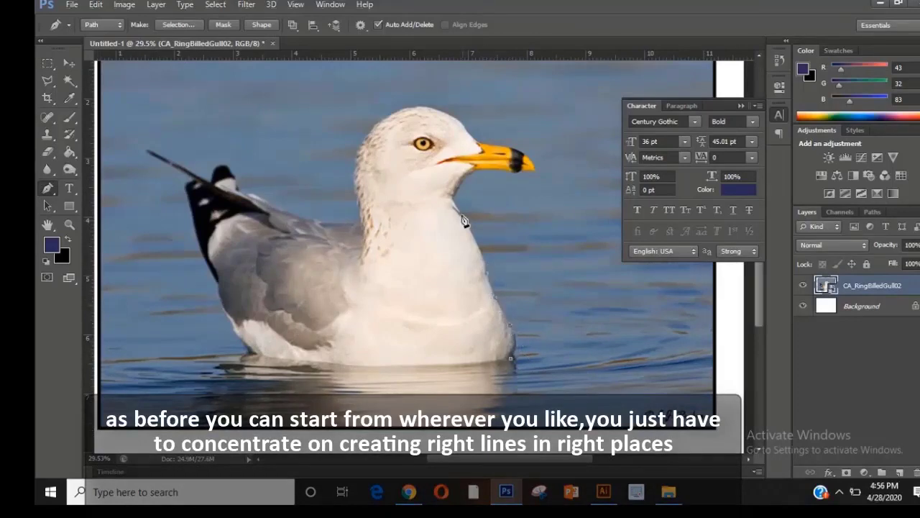
left_click_drag(466, 225, 448, 195)
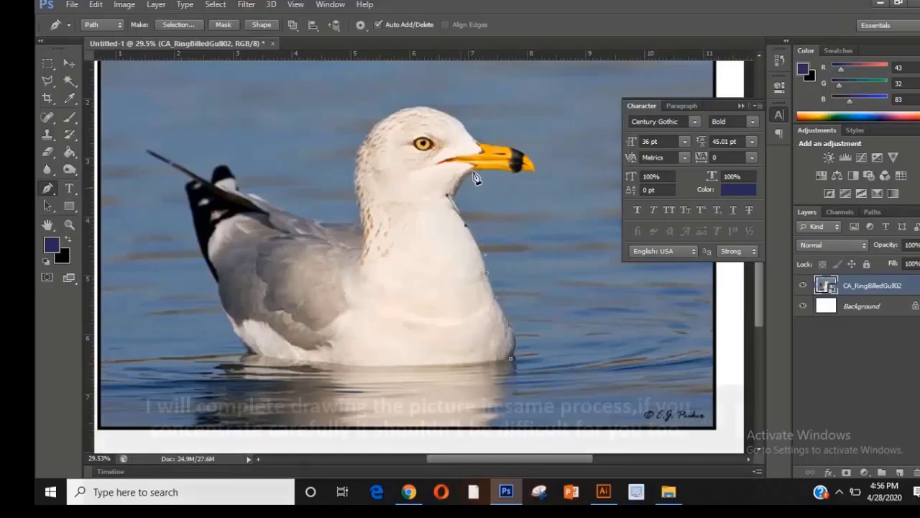
left_click(474, 173)
left_click_drag(524, 173, 547, 171)
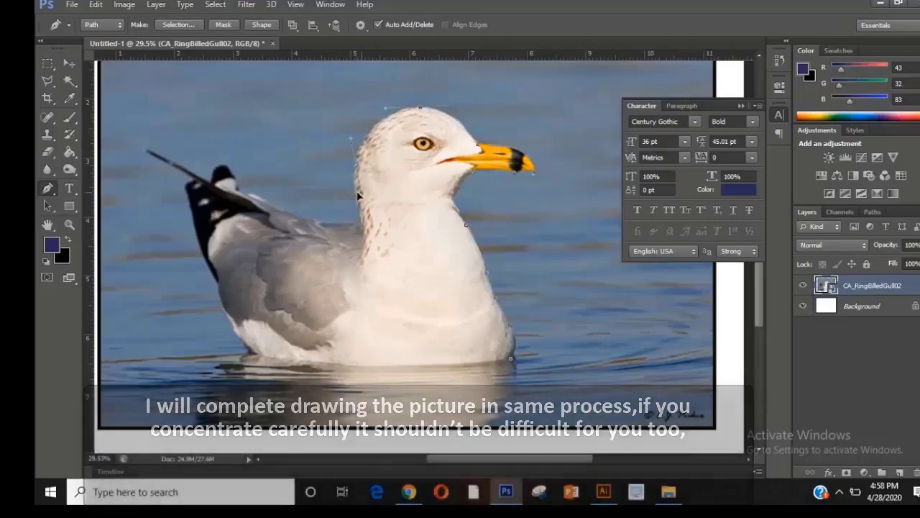
- Continue the pen path down the back of the neck, around the tail and rear, and along the waterline
left_click_drag(362, 225, 375, 264)
left_click(361, 226, "alt")
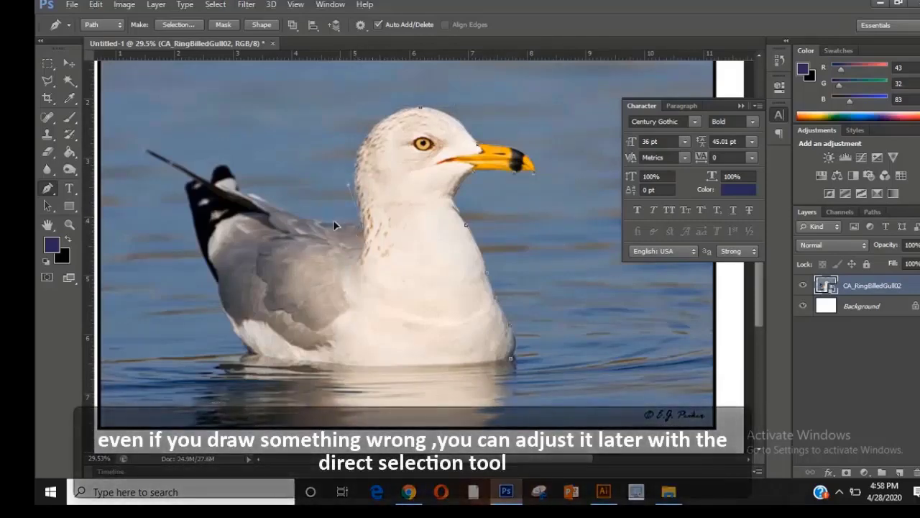
scroll(334, 207, "up", 5)
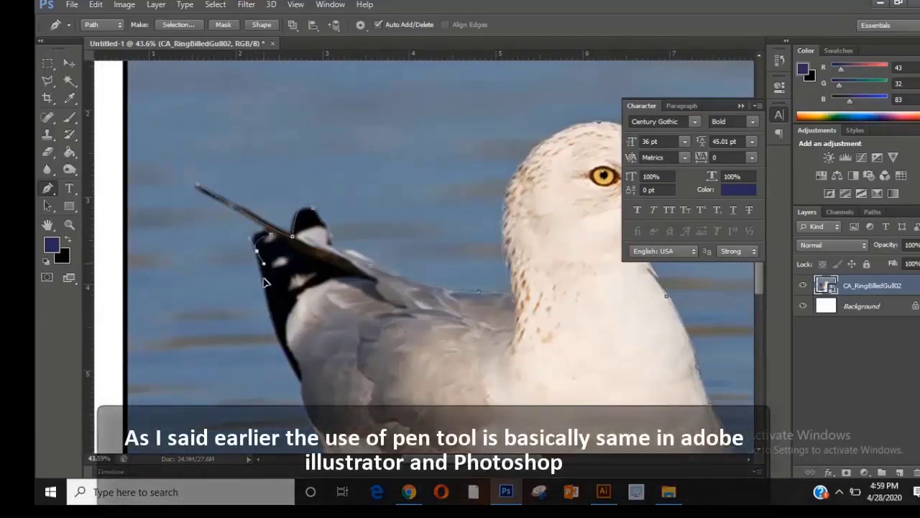
scroll(316, 270, "down", 3)
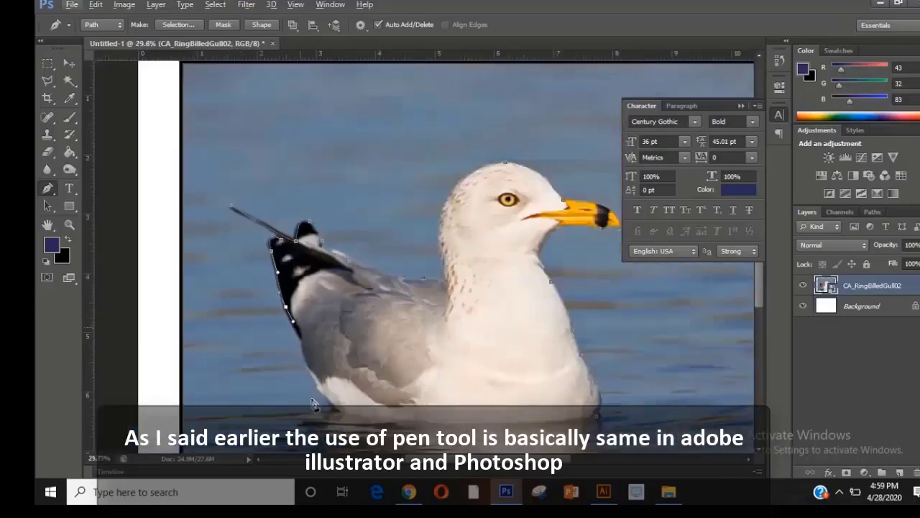
scroll(297, 309, "up", 4)
scroll(313, 395, "down", 4)
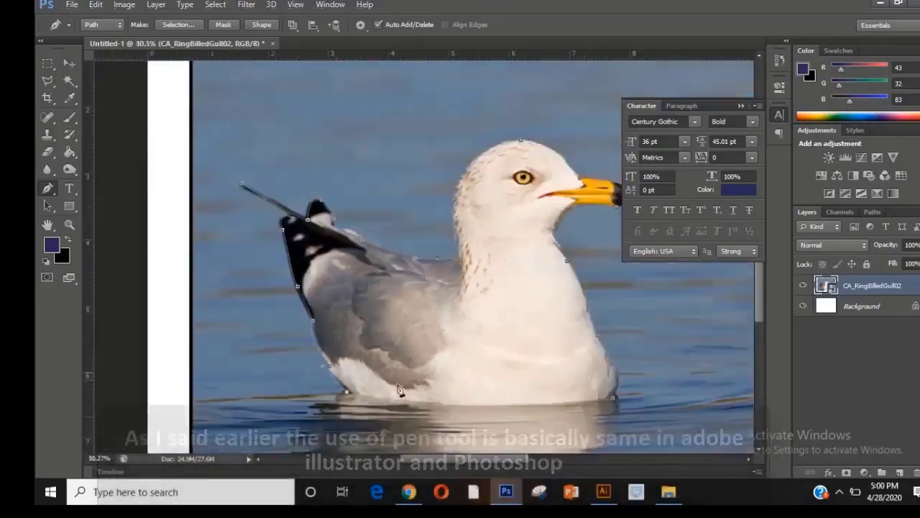
left_click(566, 393)
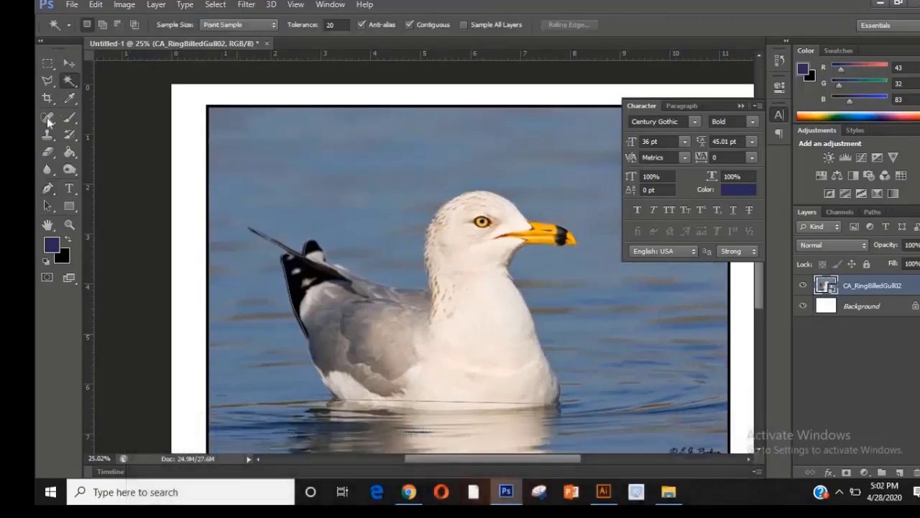
- Move the gull picture with the Move tool to reveal the traced outline
left_click(69, 63)
mouse_move(643, 337)
left_mouse_down()
mouse_move(561, 163)
mouse_move(507, 232)
mouse_move(636, 374)
mouse_move(529, 416)
mouse_move(495, 216)
mouse_move(575, 268)
mouse_move(625, 351)
mouse_move(633, 346)
left_mouse_up()
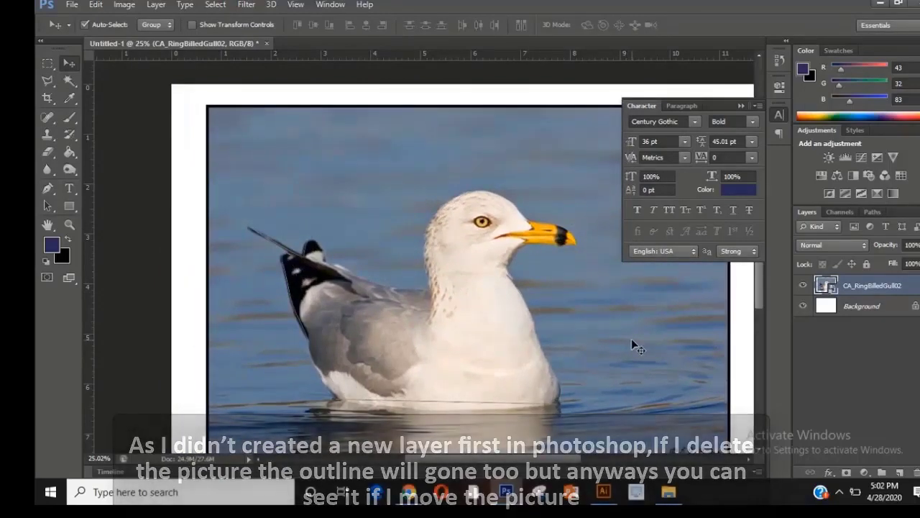